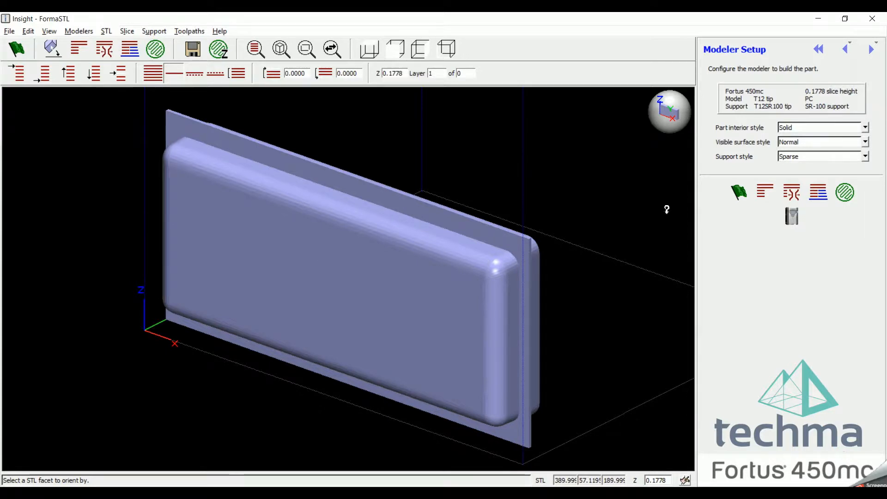
Step: Examine the part interior style options and the modeler configuration with its materials and slice height
left_click(858, 129)
left_click(864, 128)
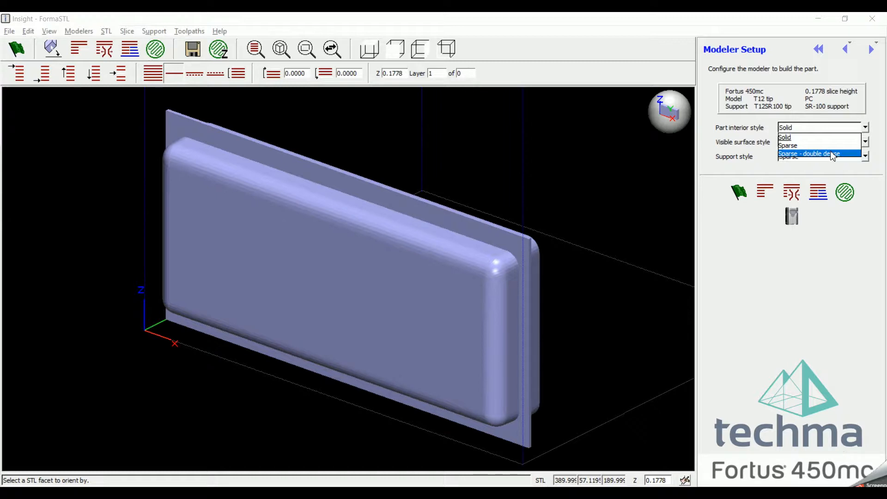
left_click(804, 316)
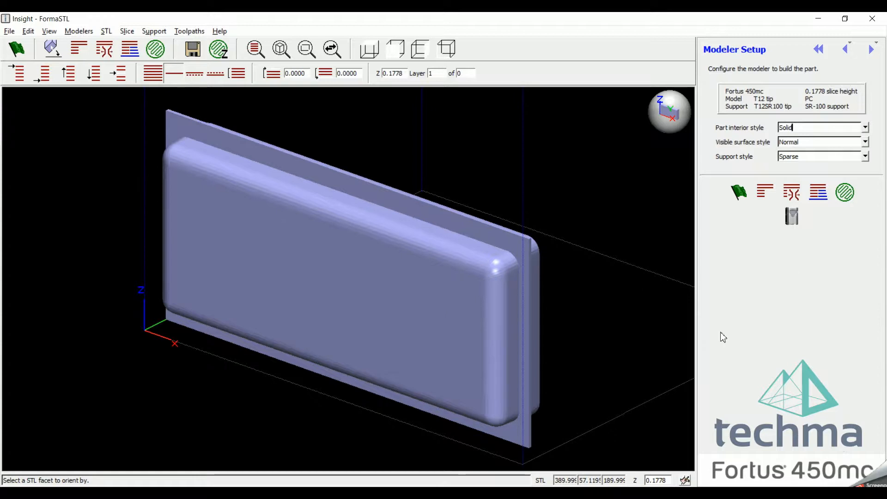
left_click(792, 216)
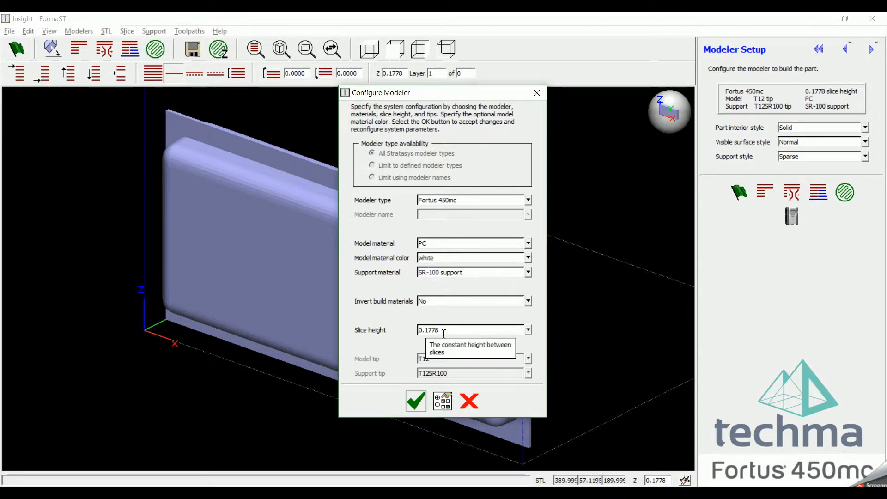
left_click(415, 400)
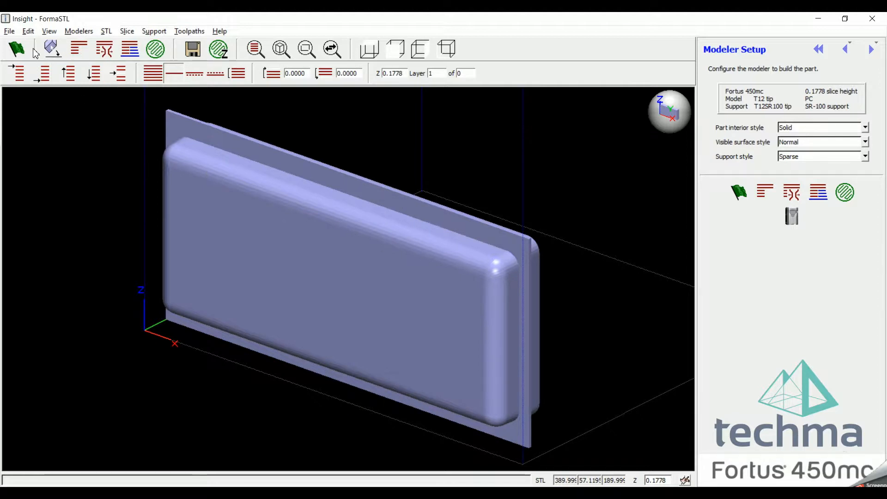
Step: Scale the STL model uniformly to 0.5 and return to the modeler setup
left_click(106, 31)
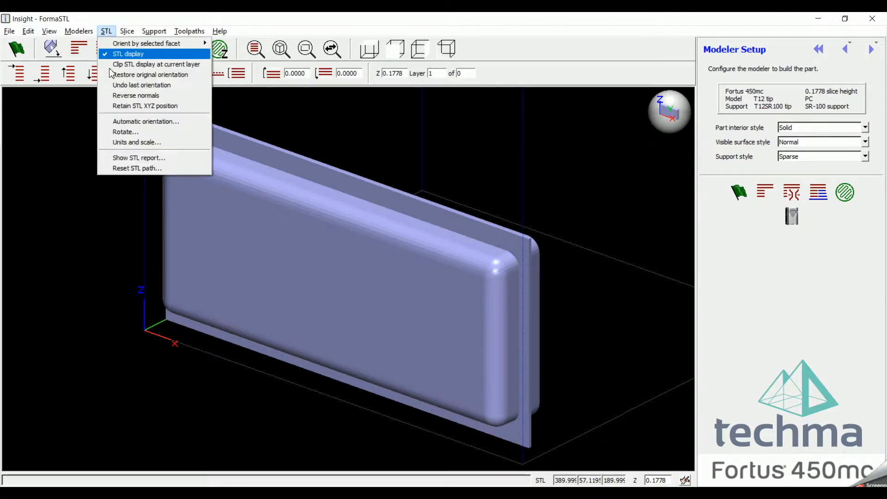
left_click(155, 143)
left_click_drag(813, 106, 781, 106)
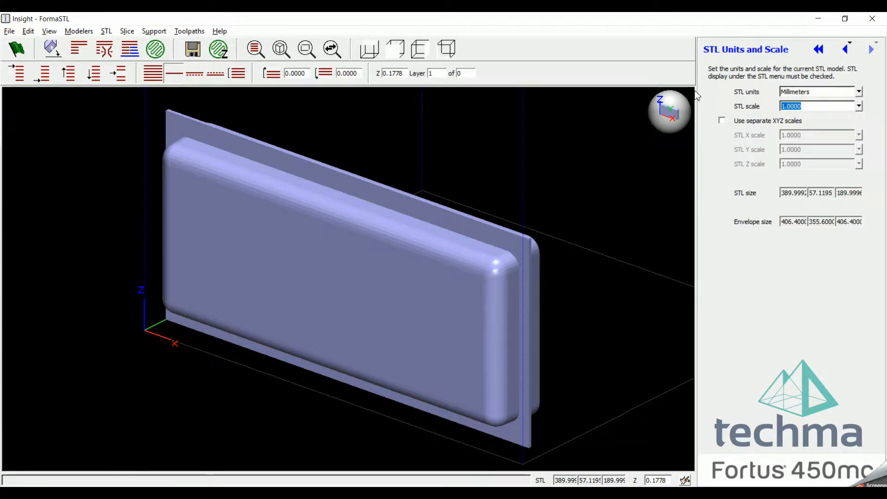
key("BackSpace")
key("Return")
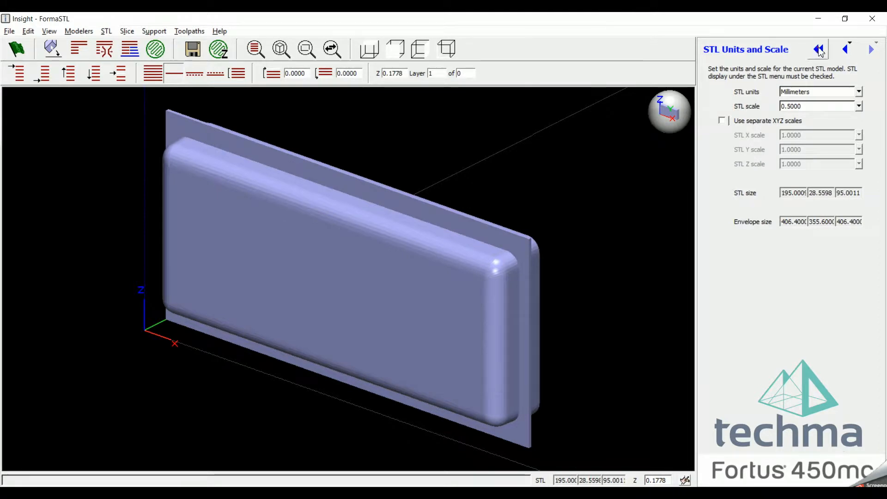
left_click(819, 49)
Step: Orient the model by facet so that the large flat front face of the raised block becomes the bottom
left_click(54, 44)
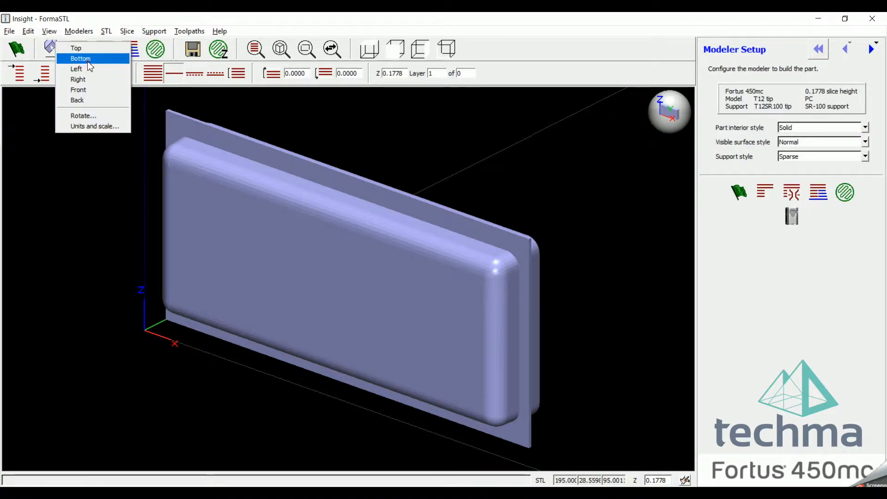
left_click(80, 58)
left_click(333, 292)
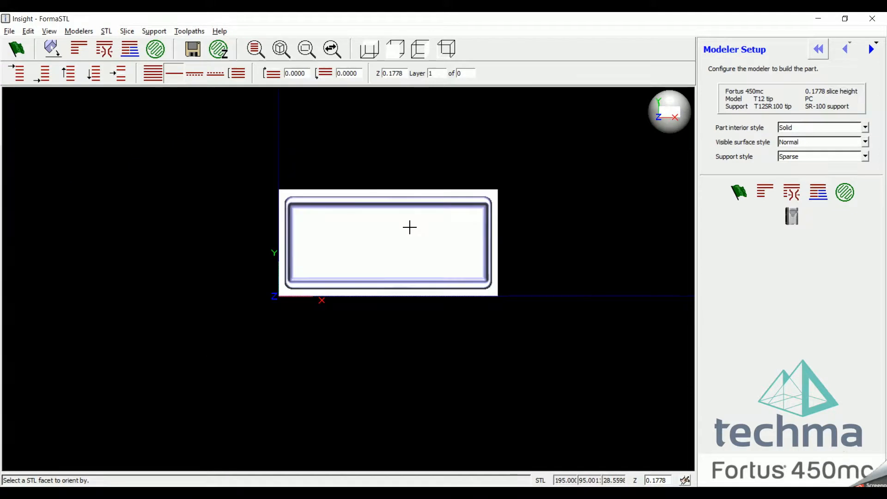
Step: Set the part interior style to Sparse - double dense
left_click(865, 127)
left_click(846, 155)
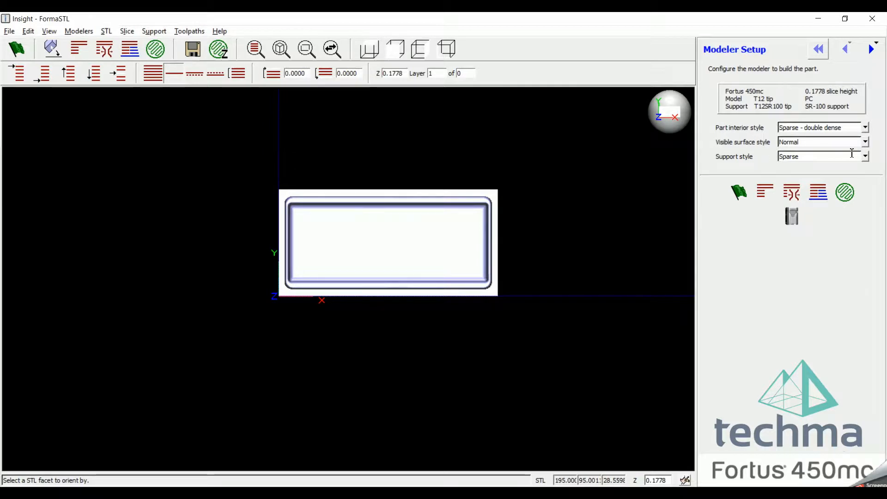
left_click(865, 127)
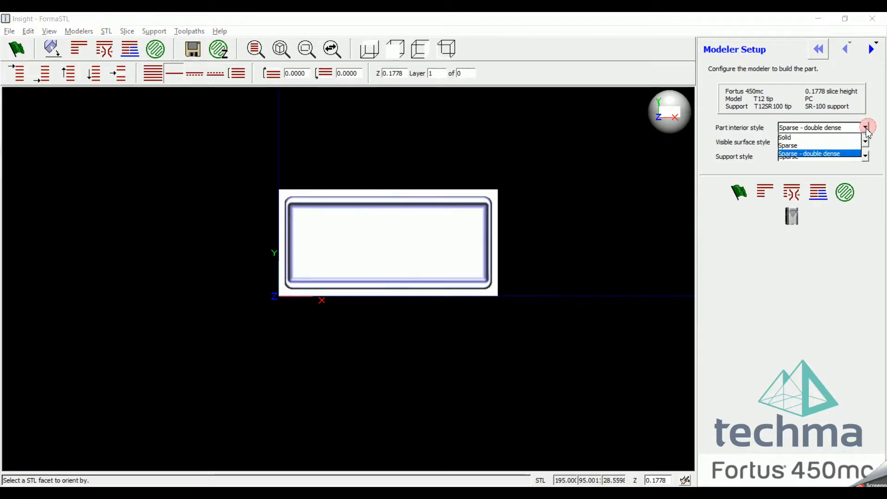
left_click(851, 153)
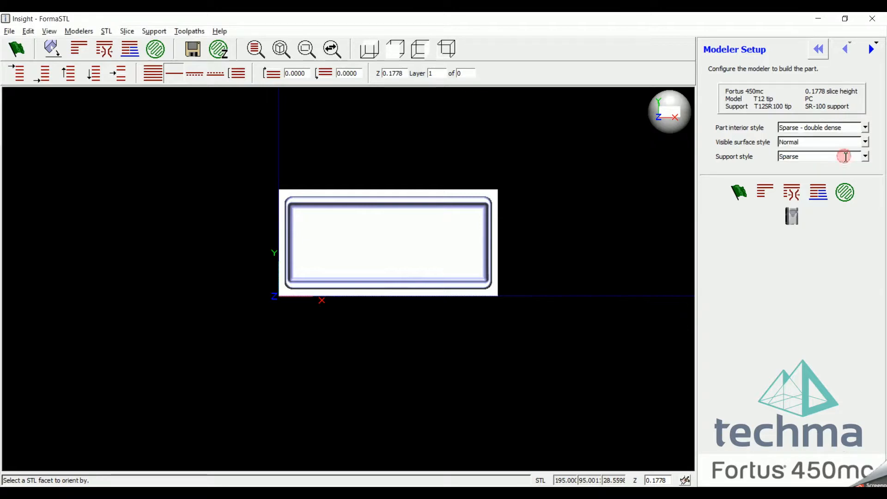
Step: Set the visible surface style to Enhanced and the support style to SMART
left_click(866, 142)
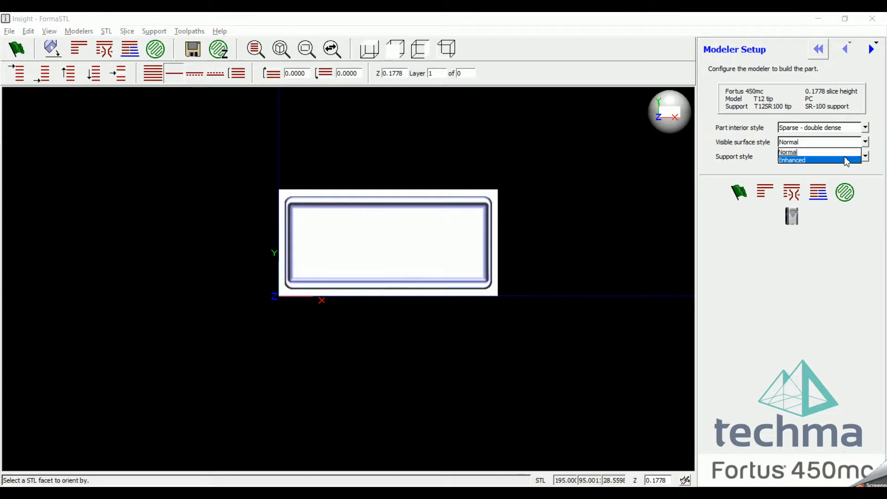
left_click(848, 160)
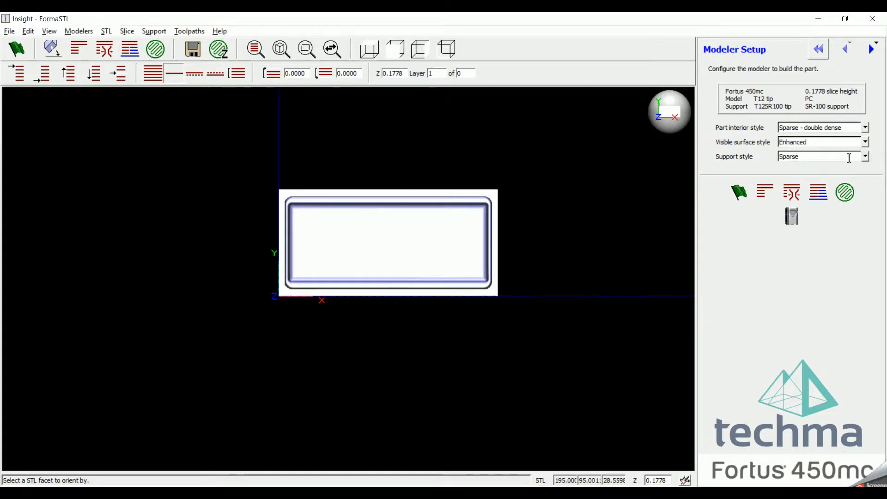
left_click(866, 157)
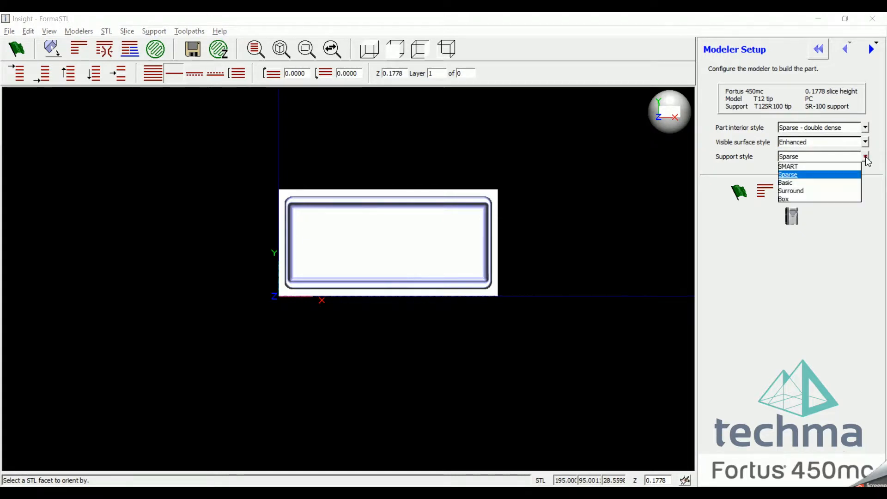
left_click(842, 172)
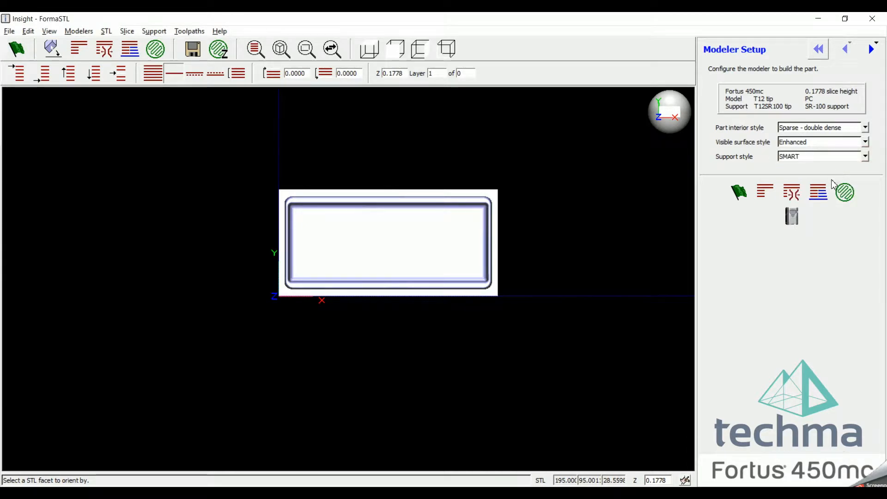
Step: Slice the part and display only its bottom layer
left_click(770, 192)
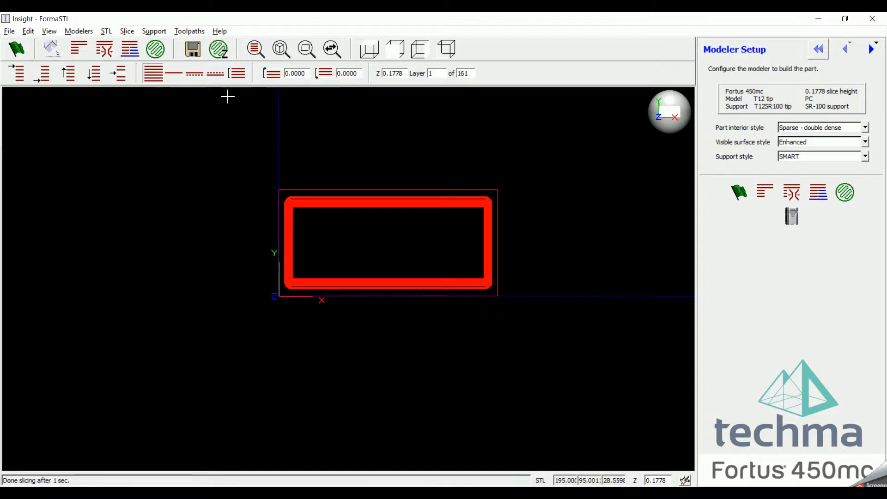
left_click(42, 74)
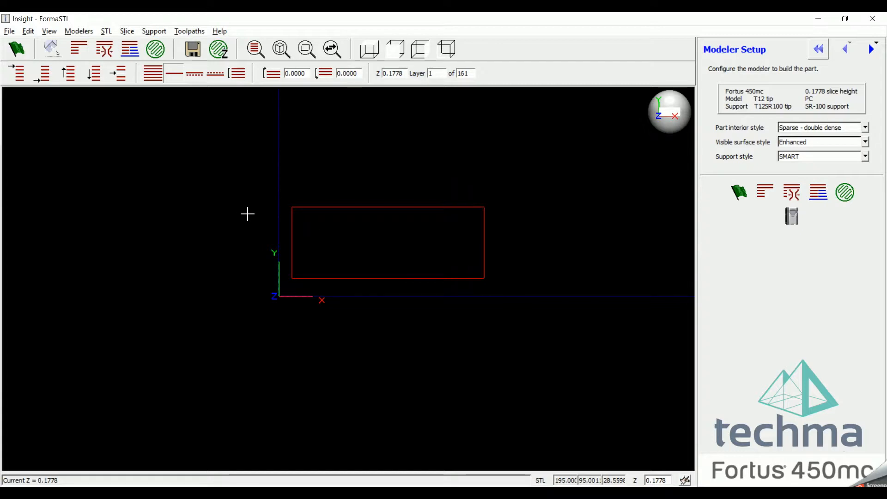
Step: Offset the bottom layer's rectangular outline 12 mm to the inside of the closed curve, keeping the original curve
left_click(28, 31)
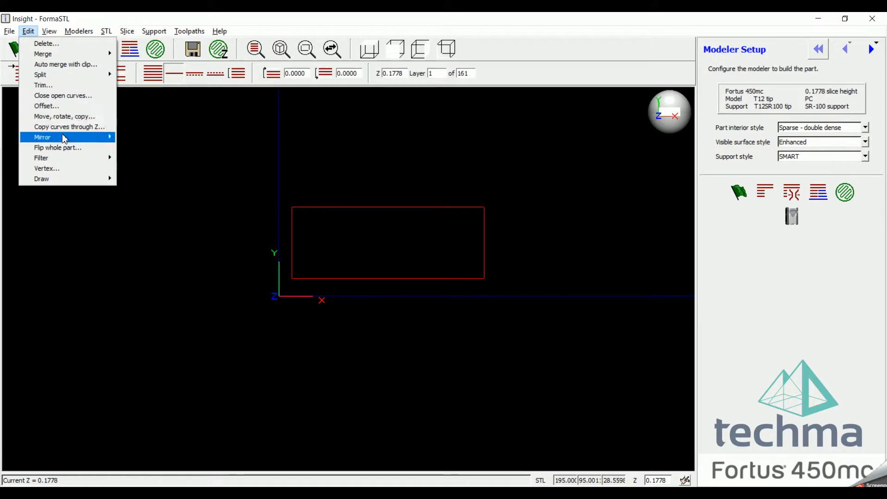
left_click(65, 109)
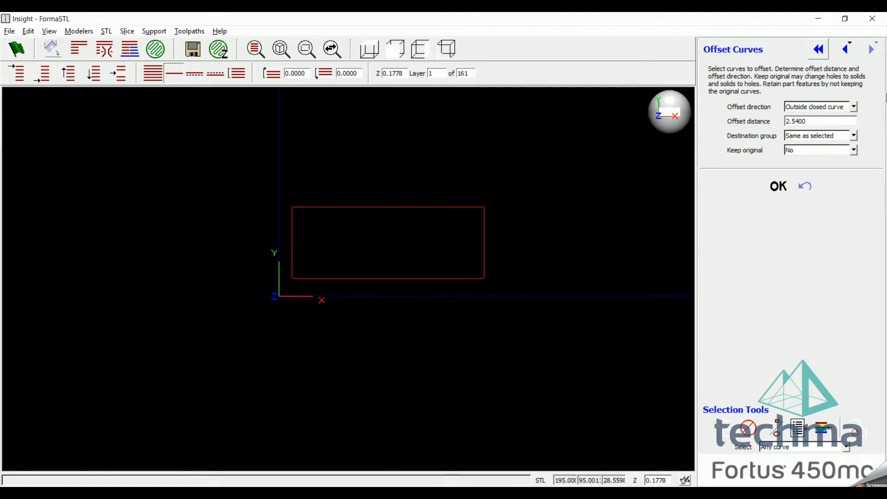
left_click(853, 106)
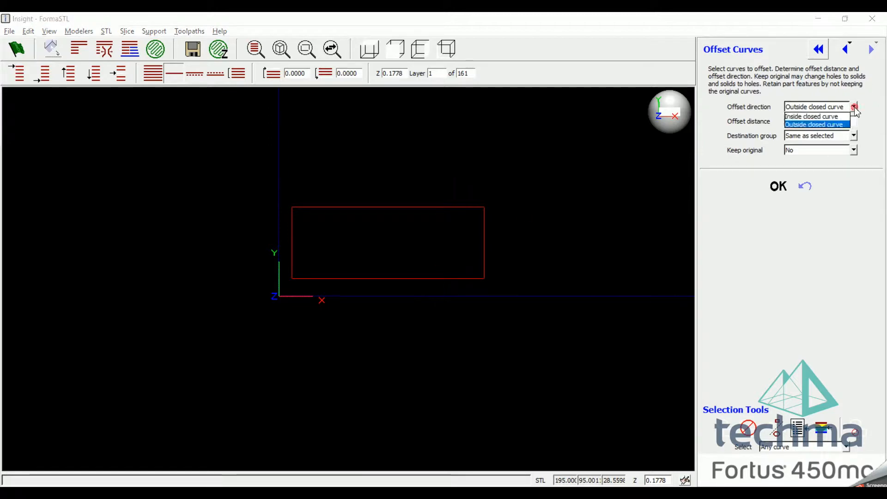
left_click(815, 116)
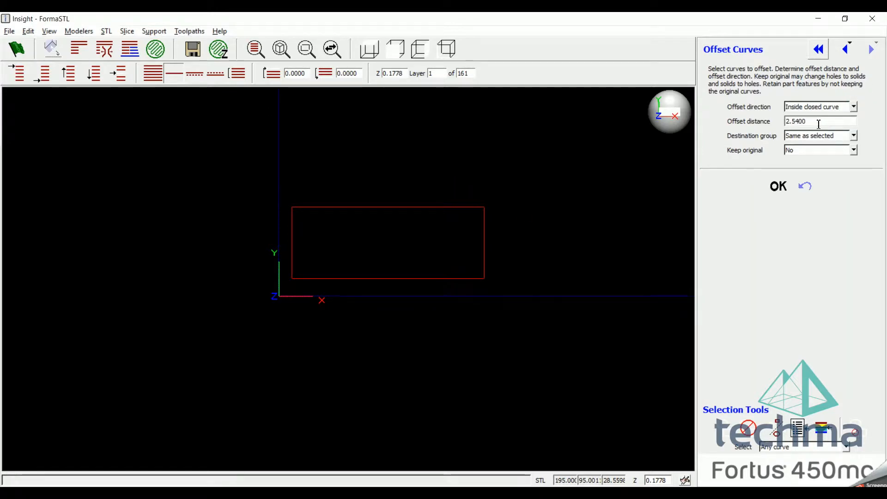
double_click(805, 121)
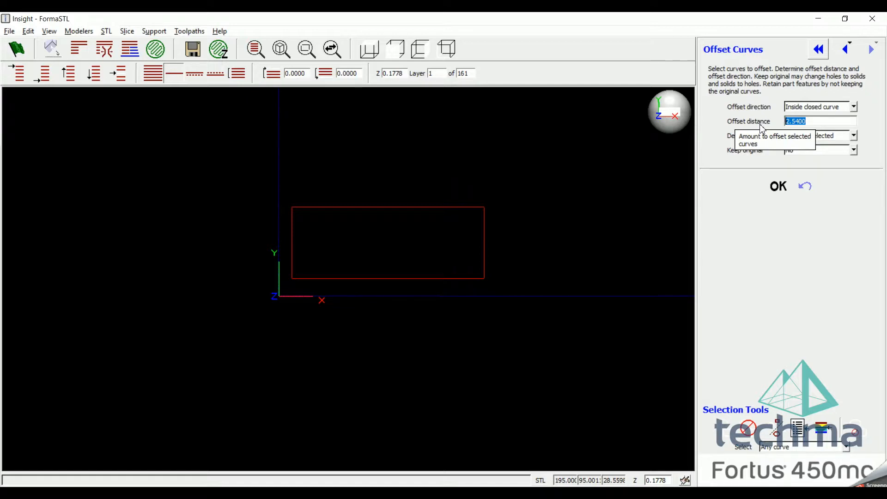
type("12")
key("Return")
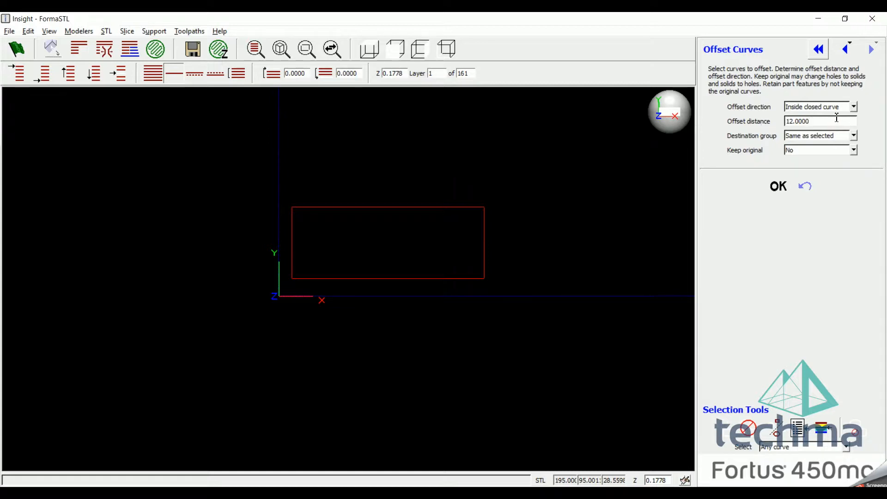
left_click(853, 150)
left_click(842, 162)
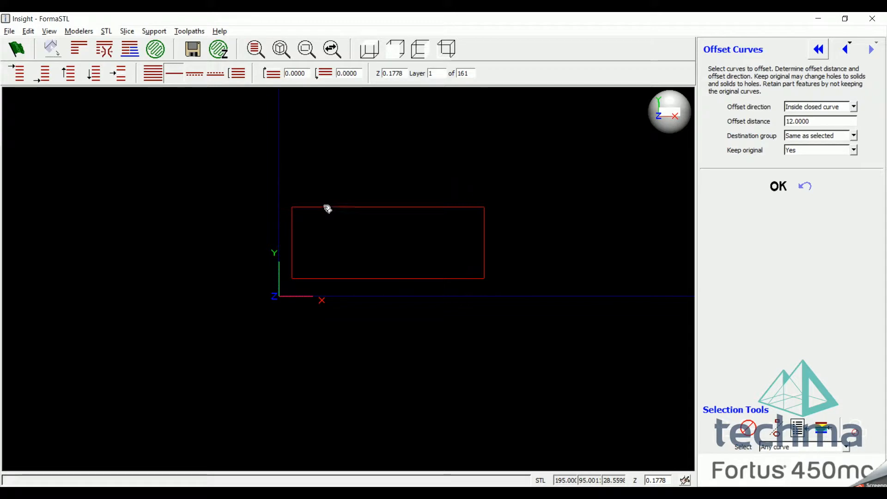
left_click(431, 207)
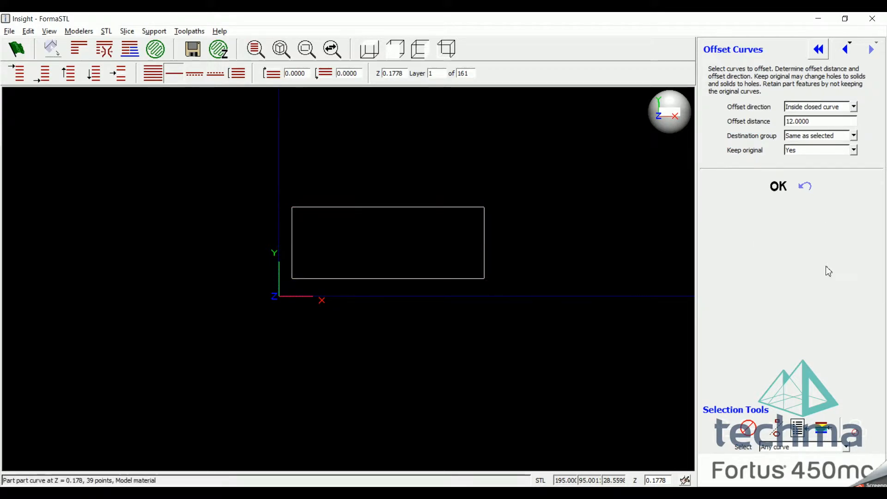
left_click(779, 187)
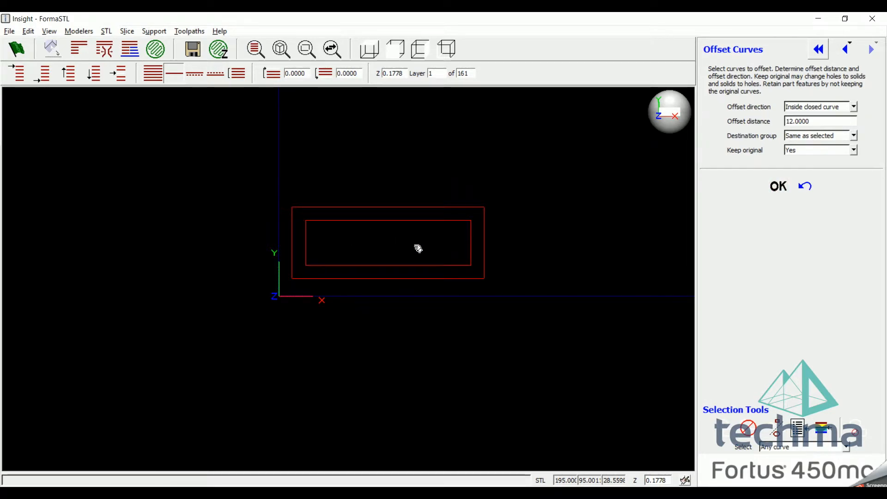
Step: Offset the inner rectangle on the bottom layer a further 0.05 mm inward, keeping the original, and inspect the closely spaced curves
scroll(376, 229, "up", 1)
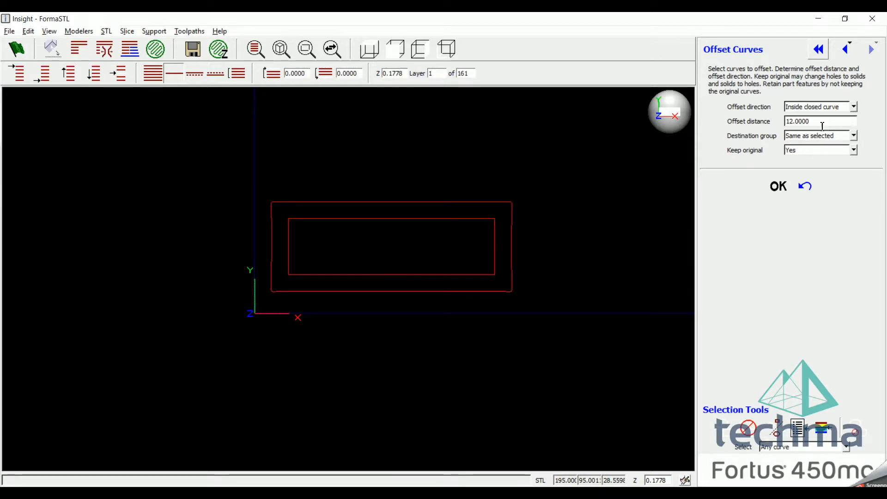
left_click_drag(817, 120, 785, 121)
type(".08")
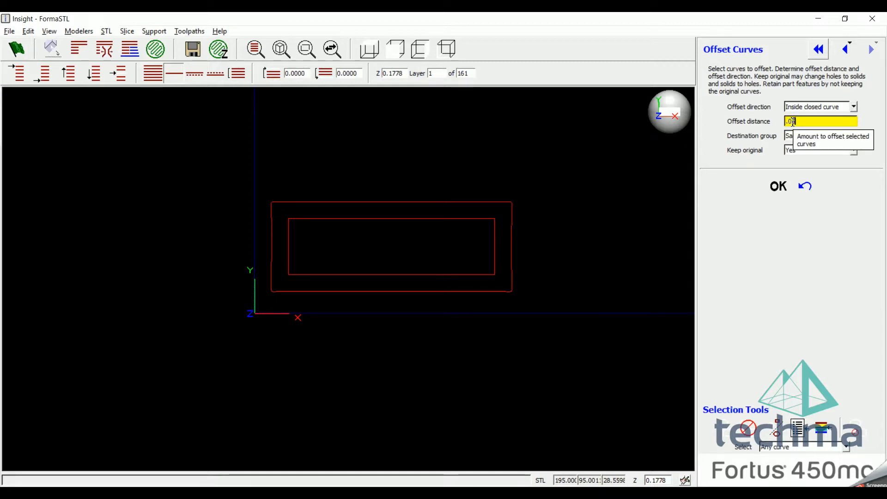
type("05")
key("Return")
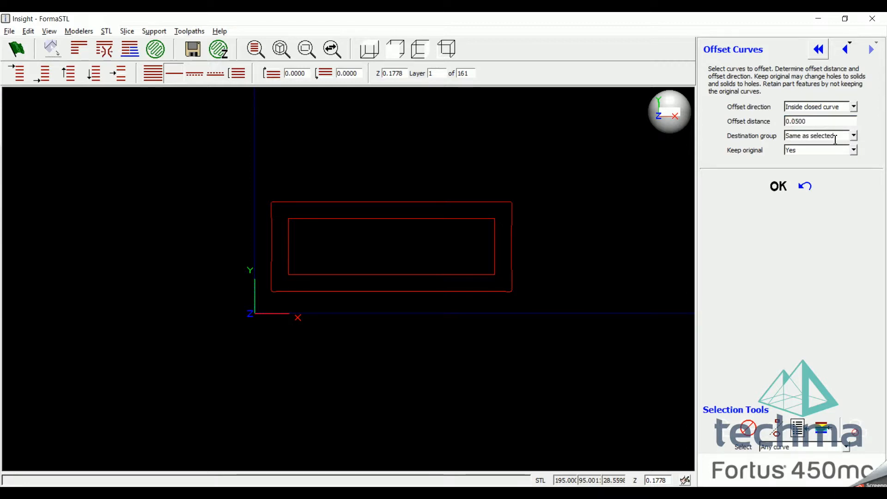
left_click(439, 219)
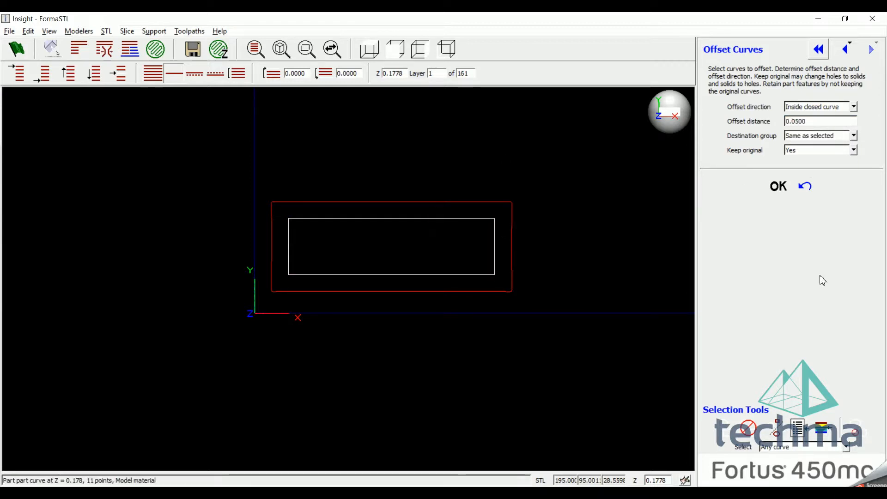
left_click(777, 185)
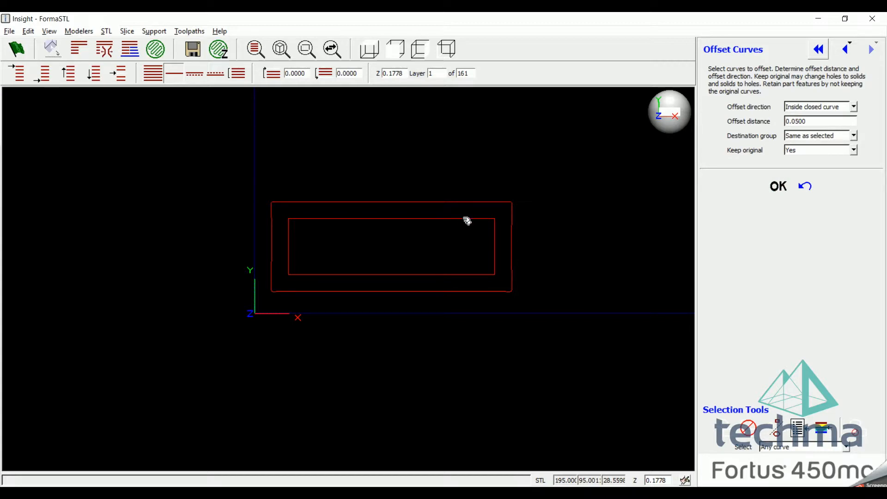
scroll(467, 220, "up", 6)
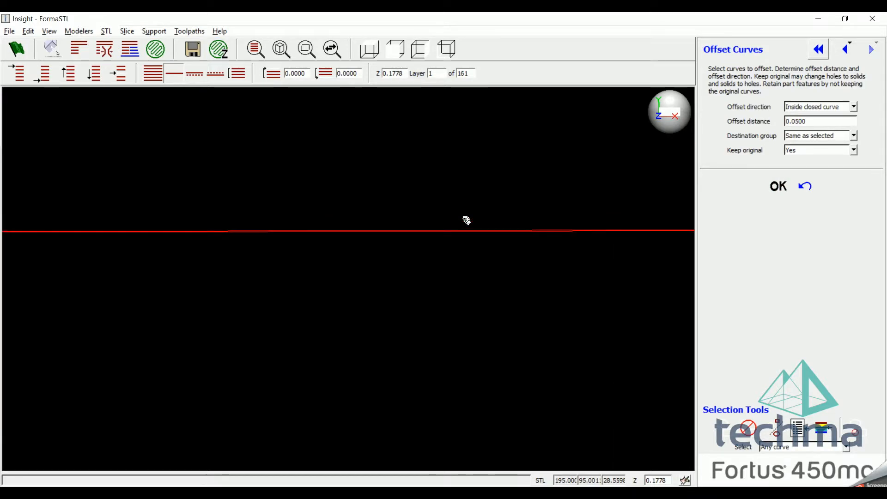
scroll(513, 254, "up", 3)
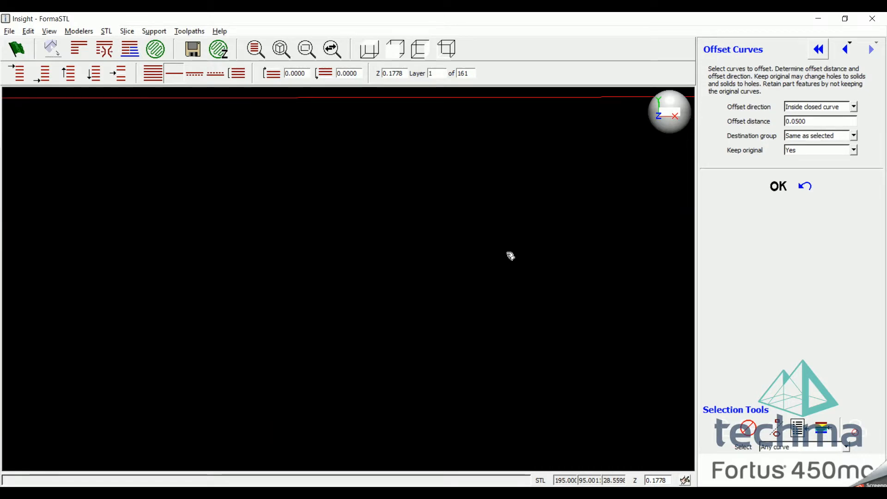
scroll(510, 256, "down", 1)
scroll(457, 183, "down", 10)
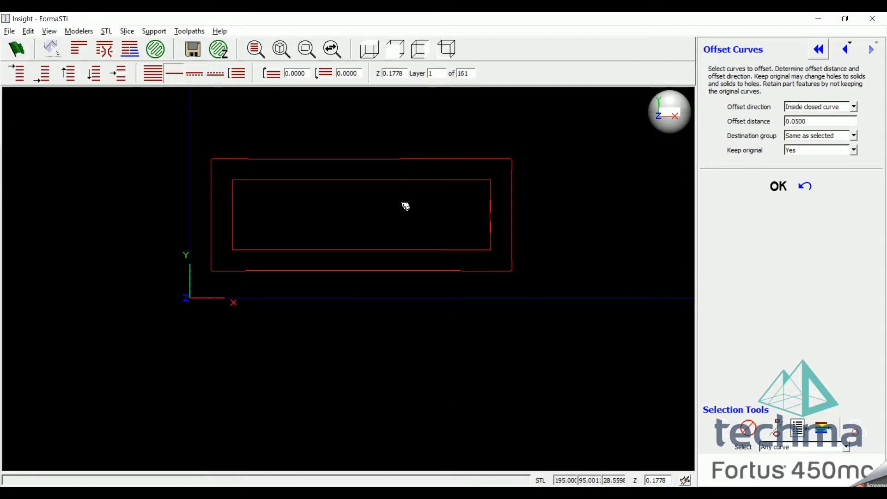
Step: View layer 8 to check its outline, and return the display to layer 1
double_click(438, 75)
type("8")
key("Tab")
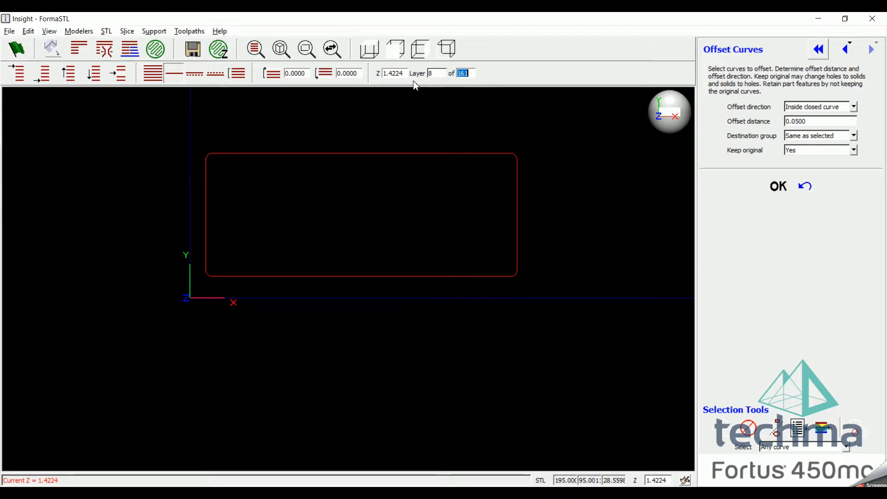
left_click(440, 78)
double_click(440, 77)
type("1")
key("Tab")
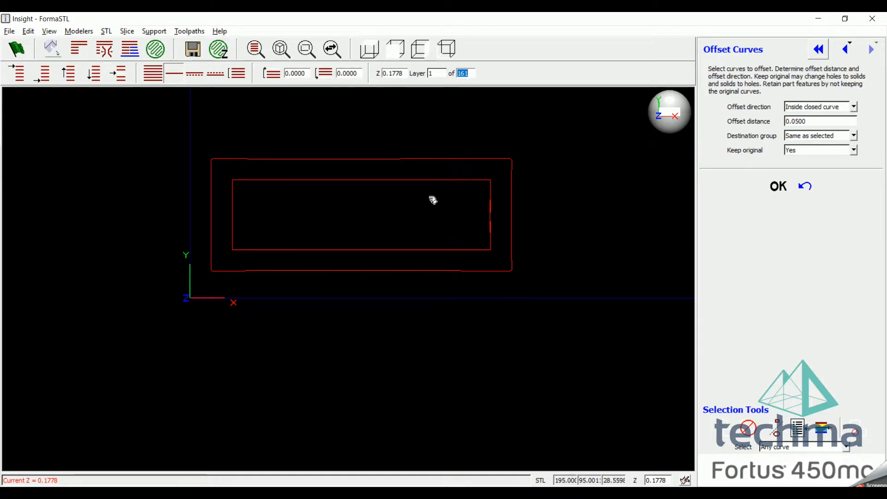
Step: Copy both closely spaced inner rectangle curves from layer 1 through Z layer 8, keeping them in the same group as selected
left_click(30, 31)
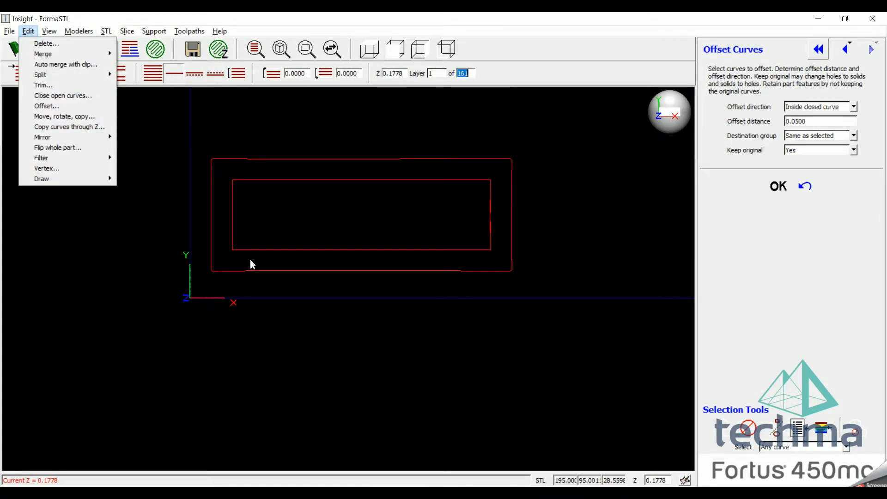
left_click(60, 127)
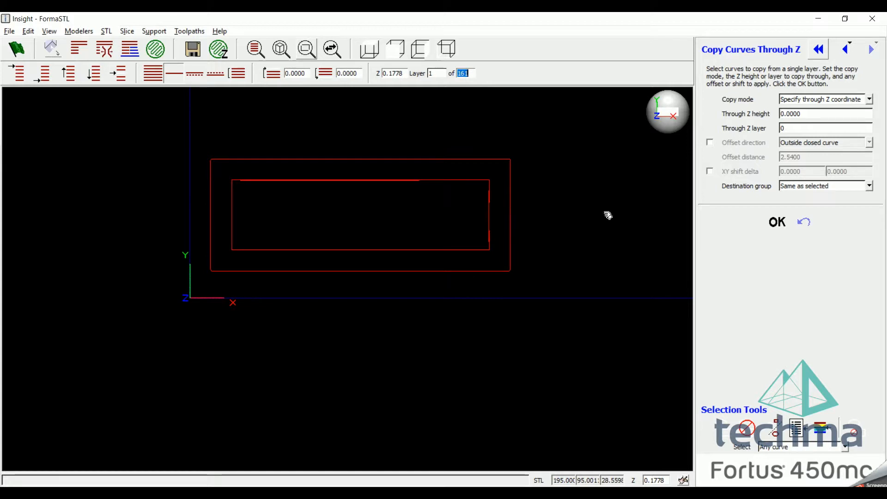
left_click(797, 129)
double_click(796, 130)
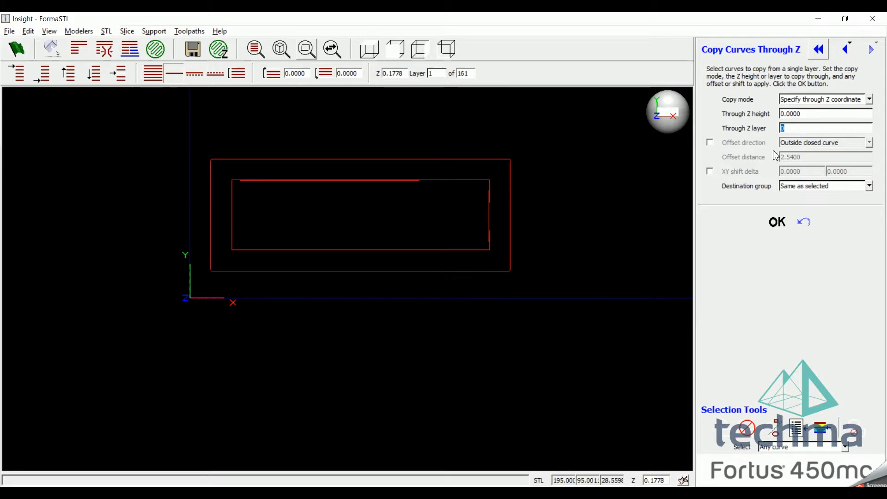
type("8")
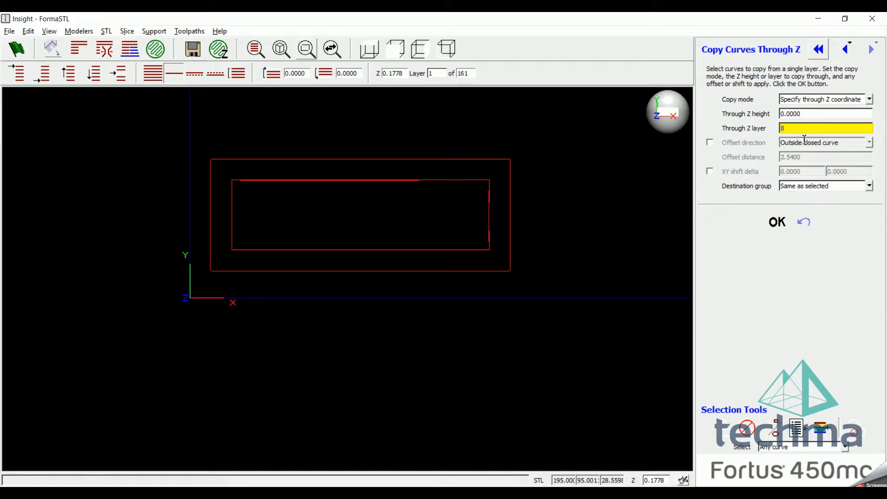
left_click(416, 179)
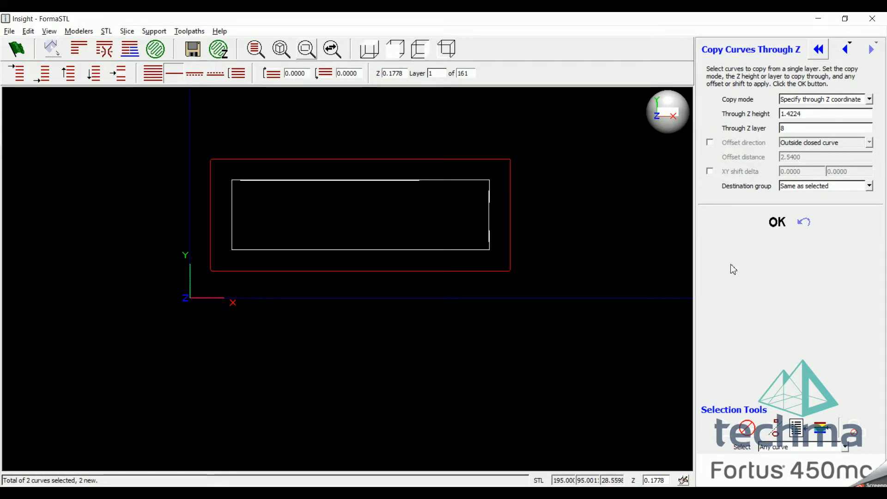
left_click(777, 224)
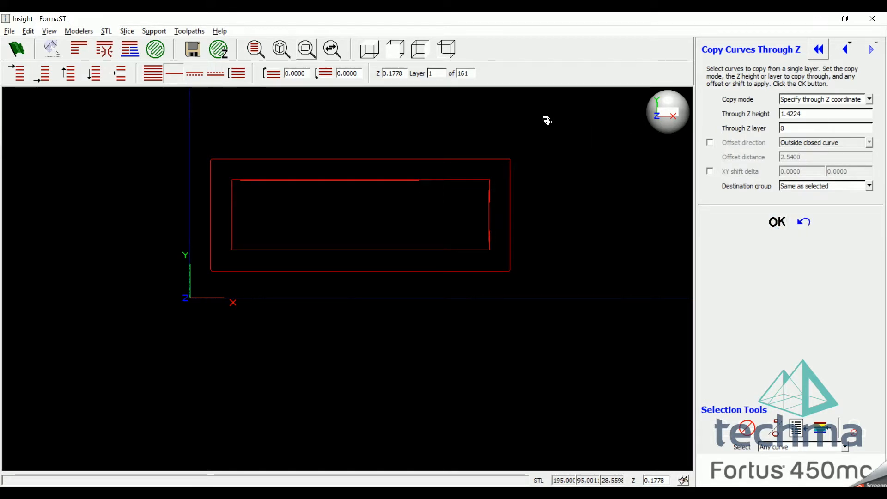
Step: Step up through the layers to layer 9 to check the copied inner rectangles, and return to the bottom layer
left_click(67, 74)
left_click(67, 74)
left_click(67, 74)
left_click(67, 74)
left_click(67, 73)
left_click(67, 74)
left_click(67, 74)
left_click(67, 74)
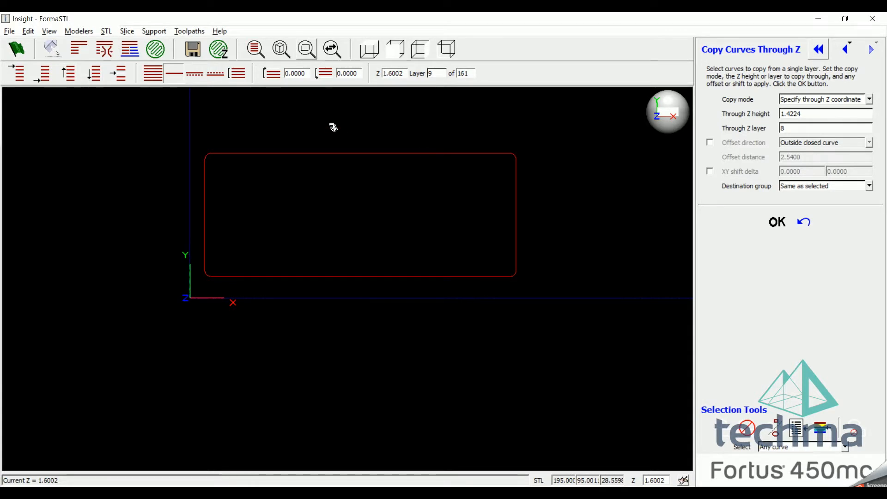
left_click(43, 75)
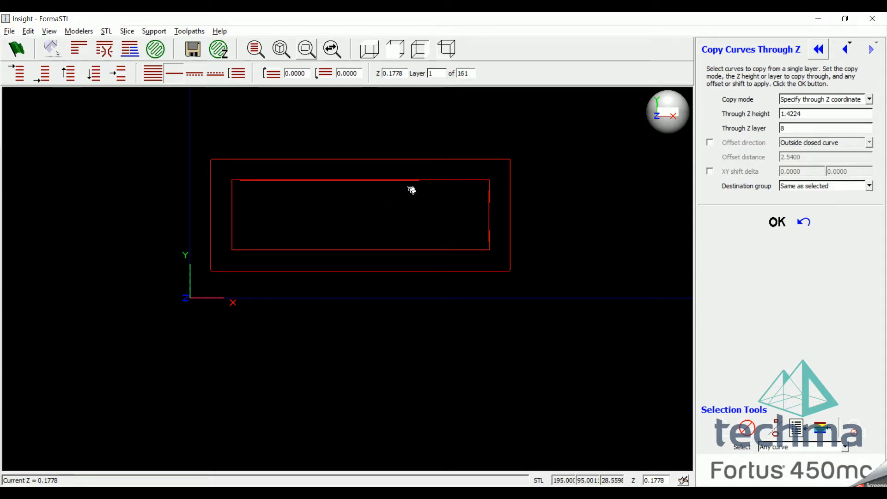
Step: Create a custom toolpath group with double dense rasters and an air gap of 2.54 between adjacent rasters
left_click(190, 32)
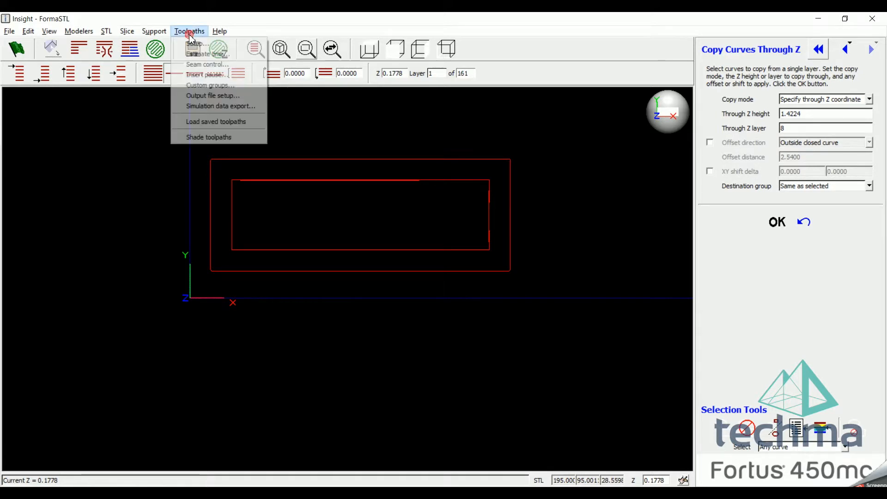
left_click(213, 86)
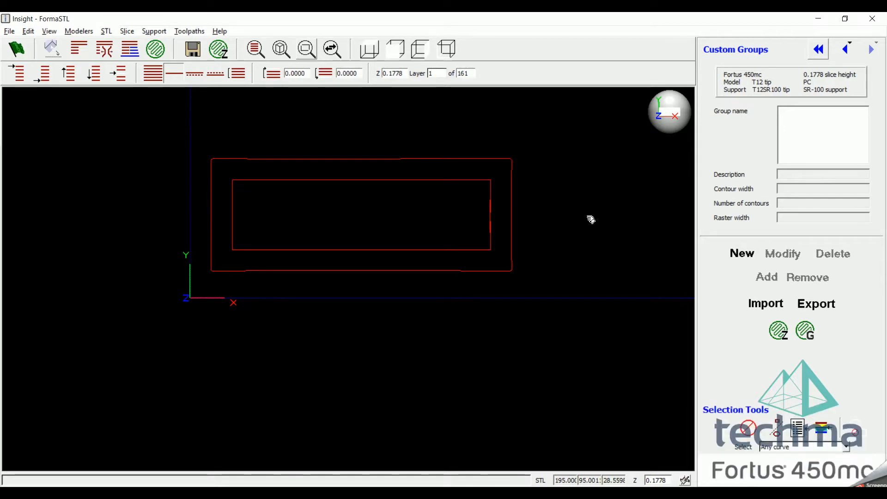
left_click(743, 254)
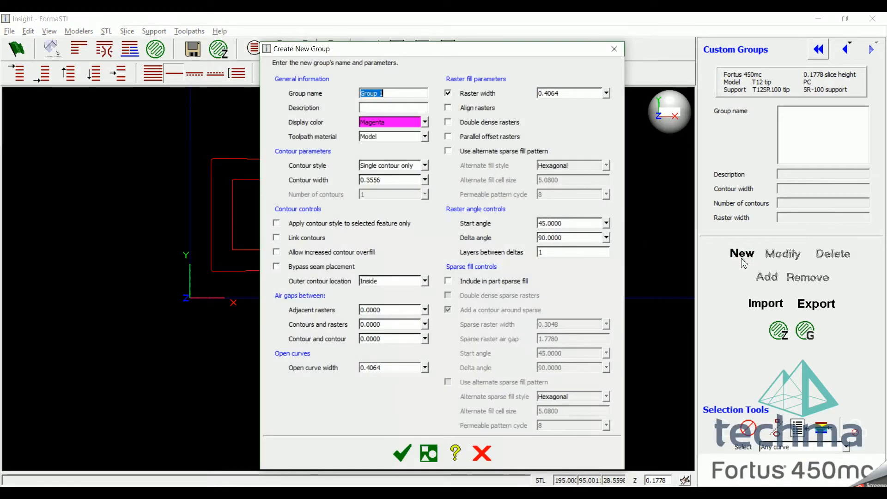
left_click(447, 122)
left_click_drag(428, 52, 533, 38)
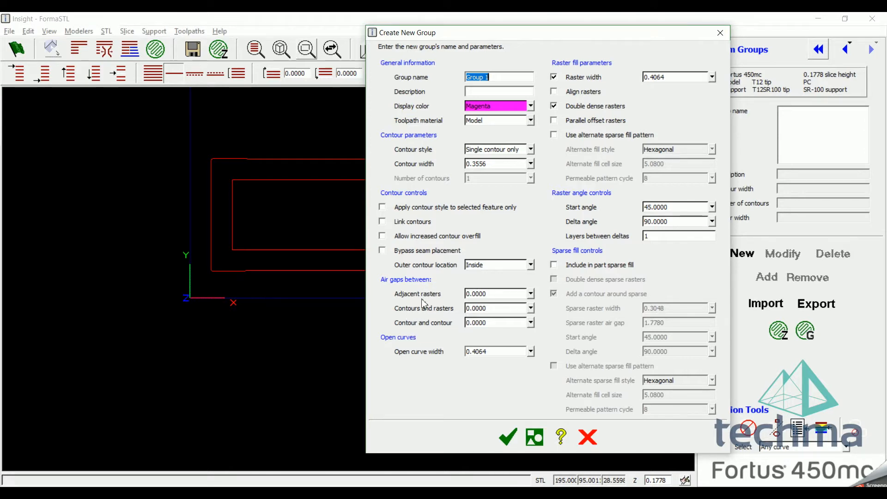
left_click(506, 295)
double_click(506, 294)
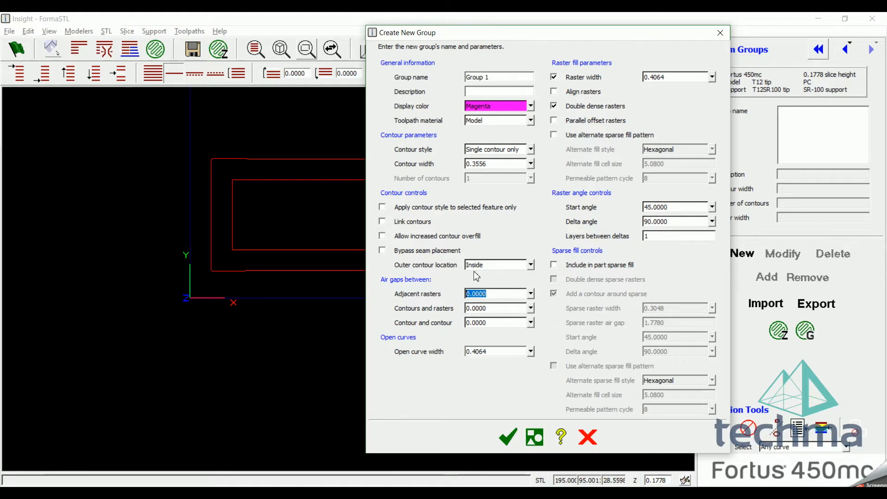
type("2.54")
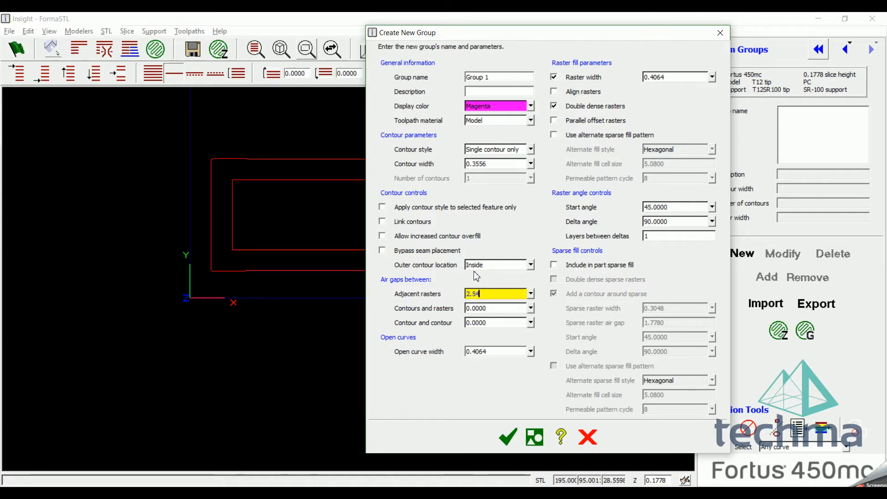
left_click(515, 438)
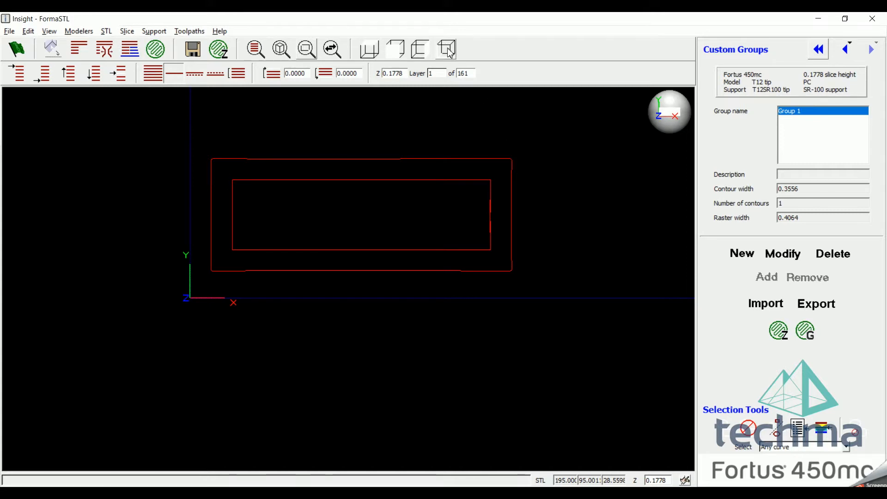
Step: Limit the displayed layer range to layers 1 through 8 and show it in an isometric view
double_click(430, 74)
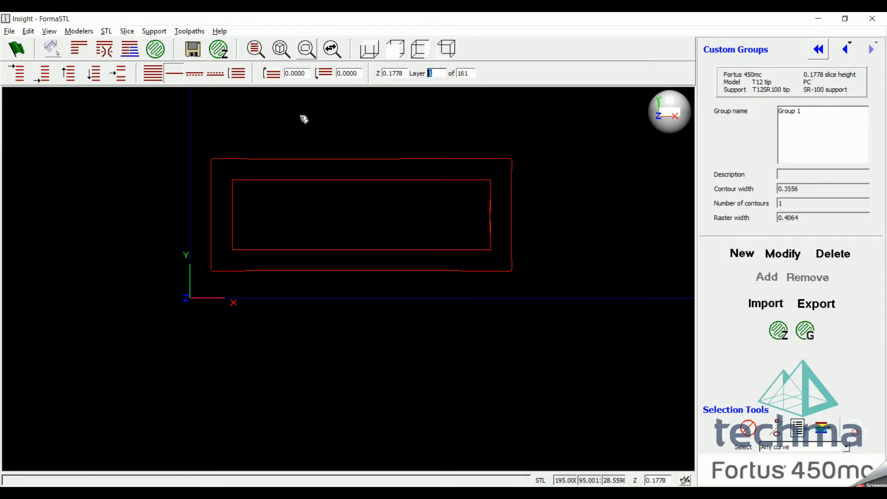
left_click(328, 76)
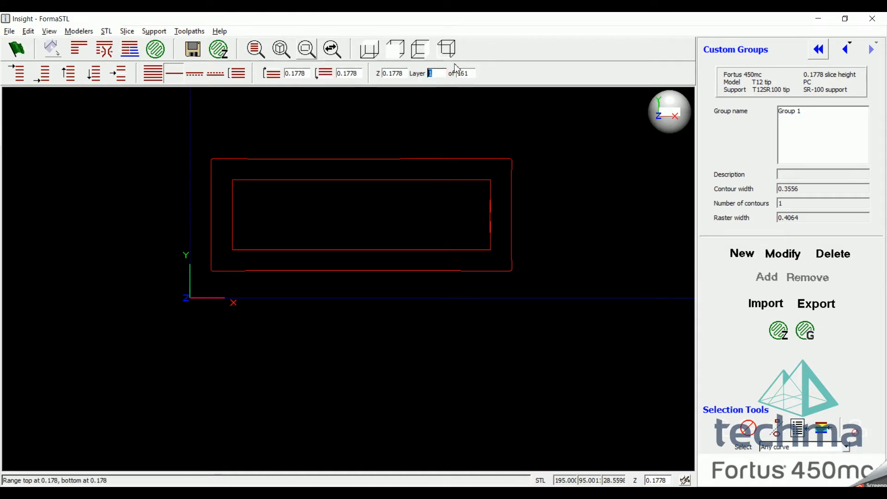
type("8")
key("Tab")
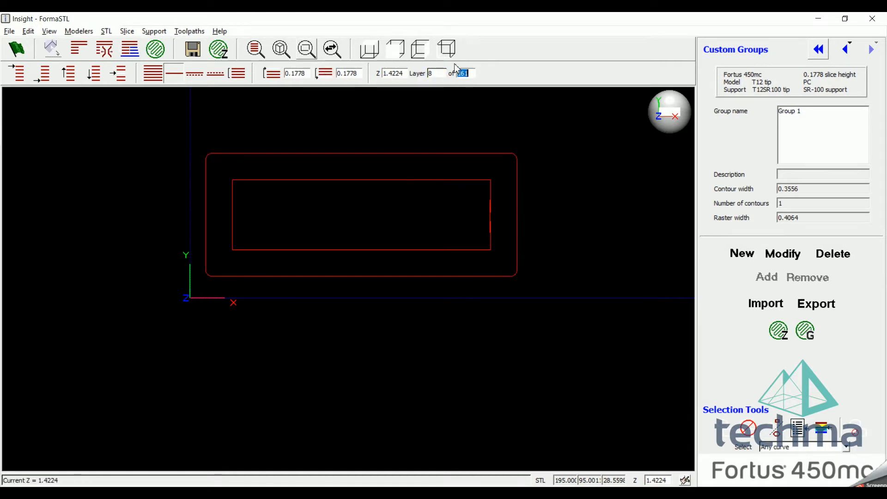
left_click(272, 76)
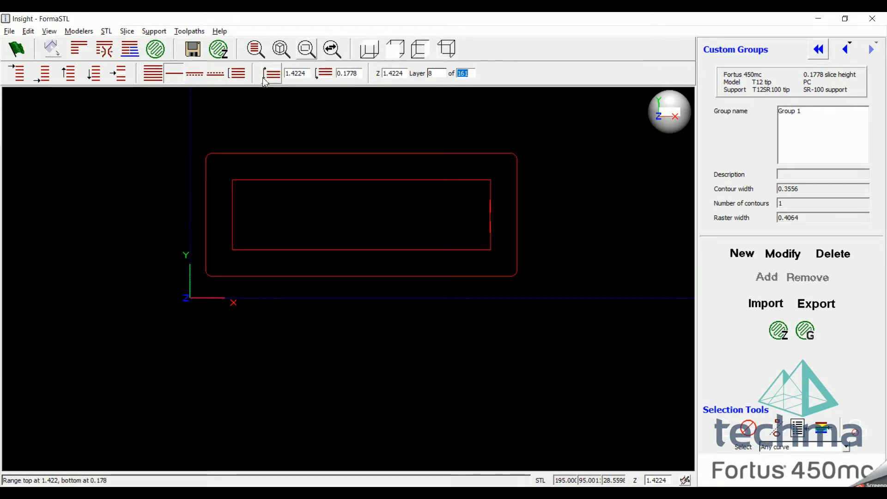
left_click(238, 74)
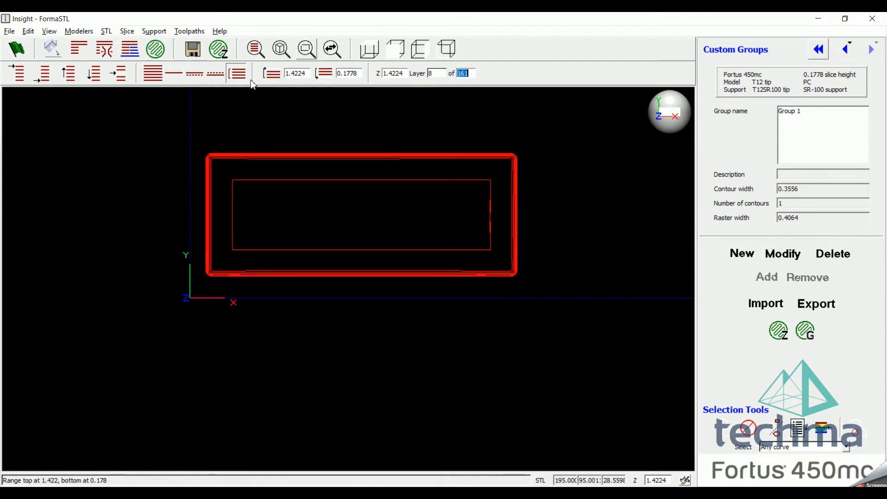
left_click(447, 49)
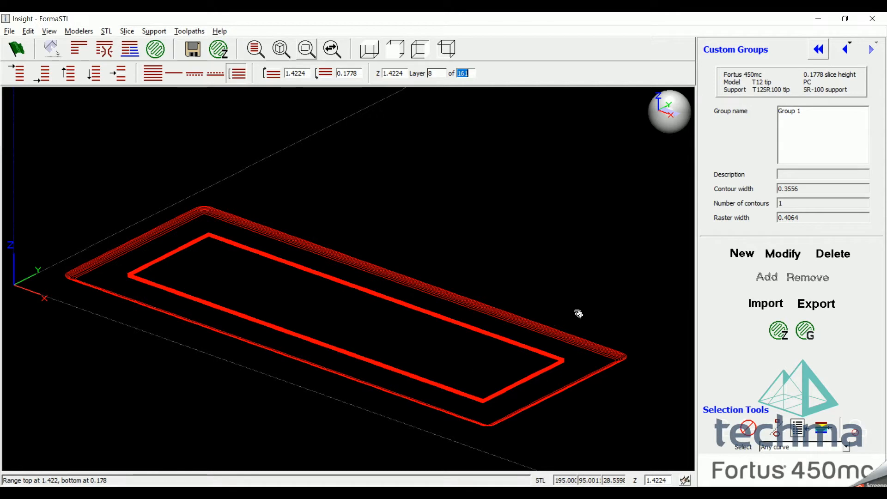
Step: Add all the inner rectangle curves in the displayed layer range to custom Group 1
left_click(536, 365)
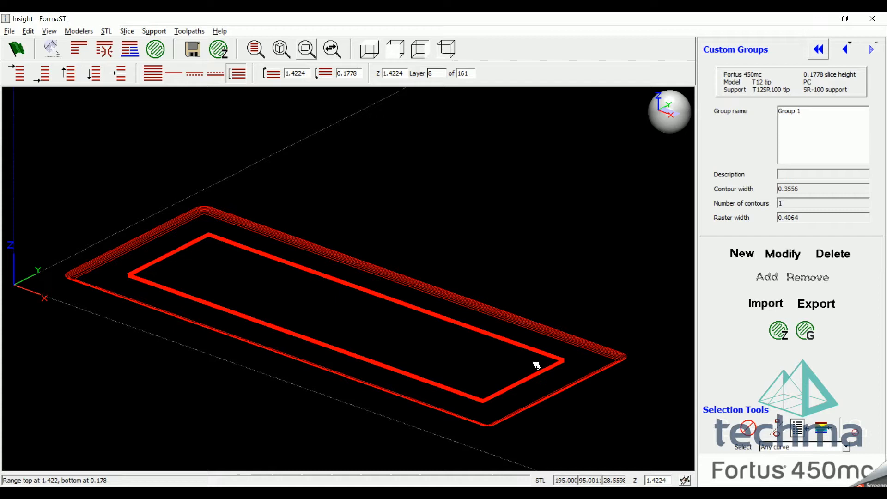
left_click_drag(527, 357, 550, 382)
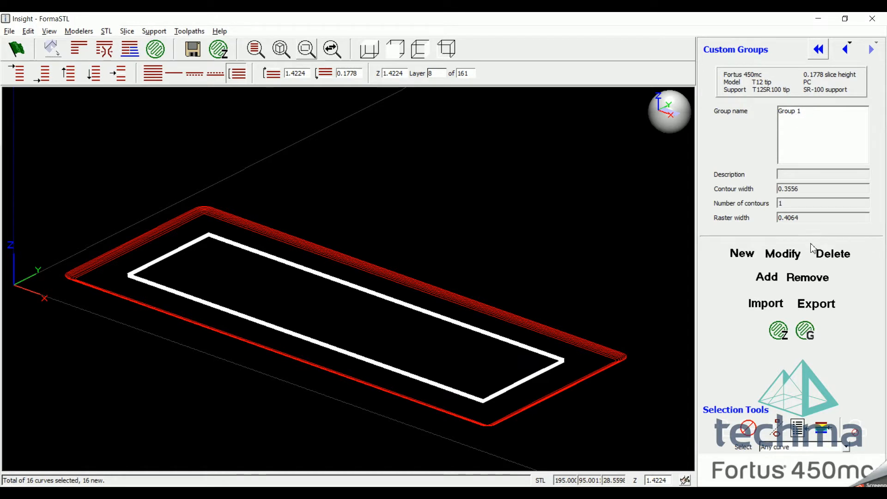
left_click(778, 275)
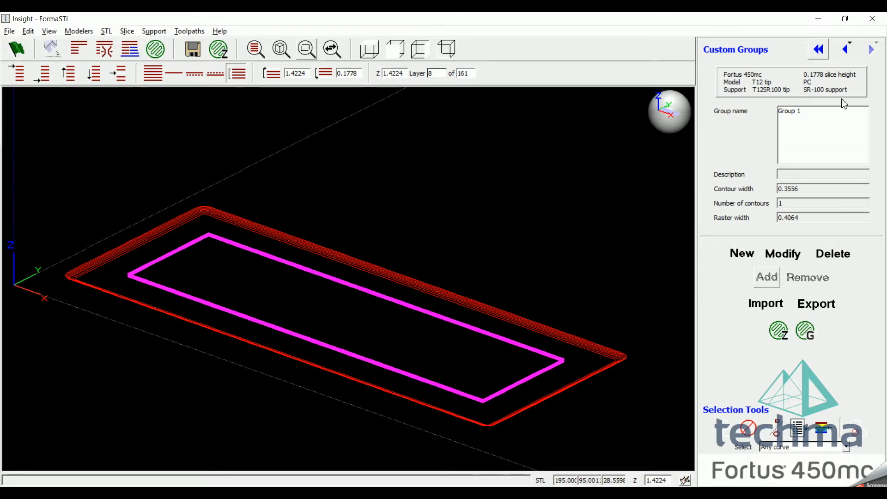
Step: Create a second custom toolpath group with double dense rasters and an air gap of 0.05 between adjacent rasters
left_click(742, 255)
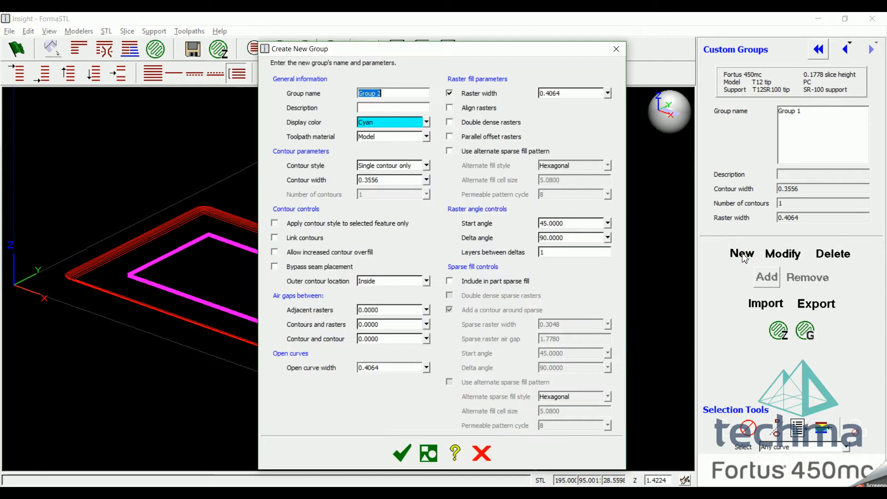
left_click(450, 122)
left_click(396, 309)
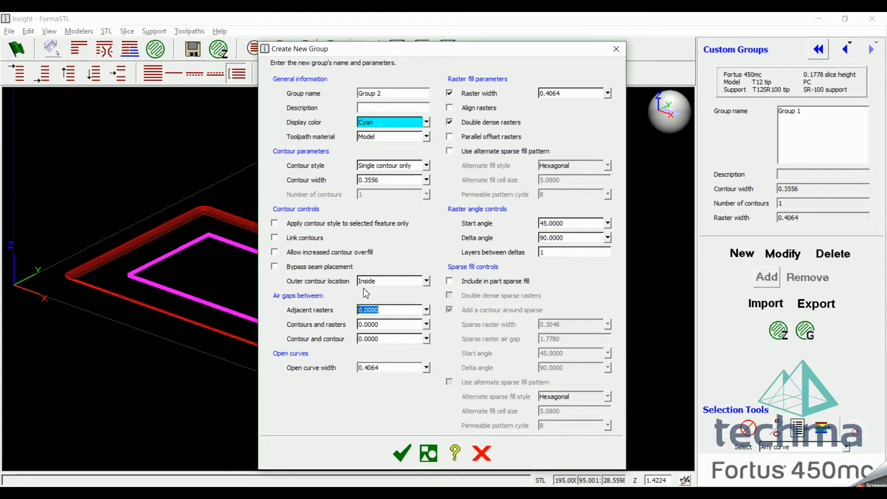
type(".05")
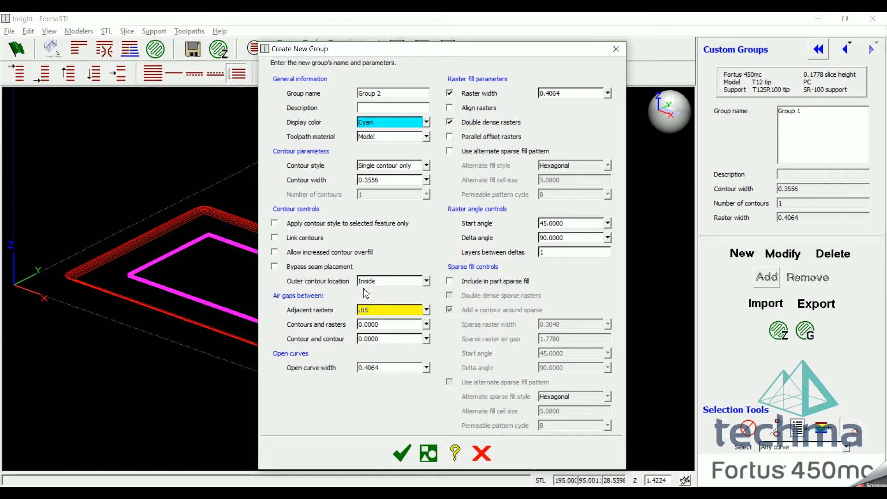
left_click(402, 455)
Step: Add the outer outline curves of the displayed layers to Group 2, check them from above and leave the custom group settings
left_click_drag(592, 318, 632, 403)
left_click(776, 278)
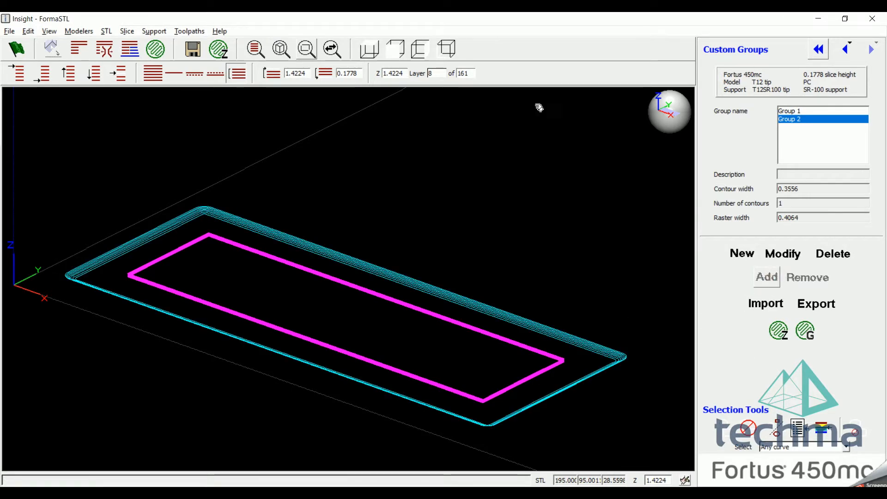
left_click(369, 49)
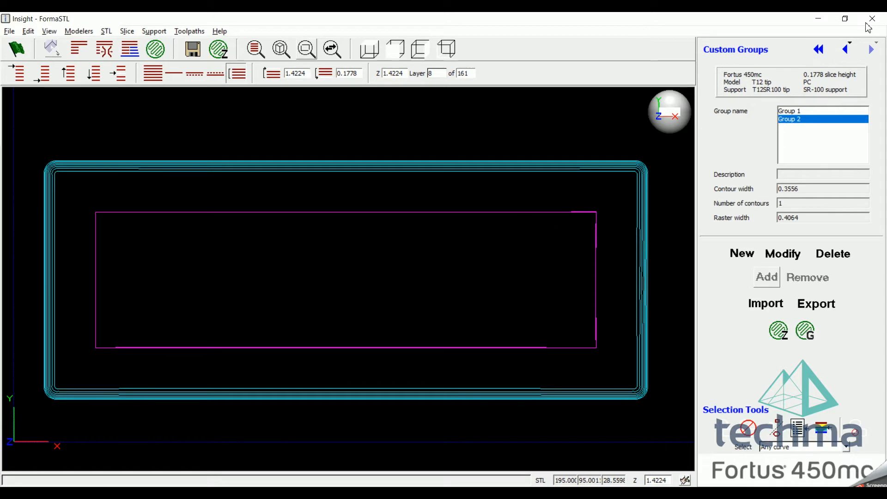
left_click(819, 49)
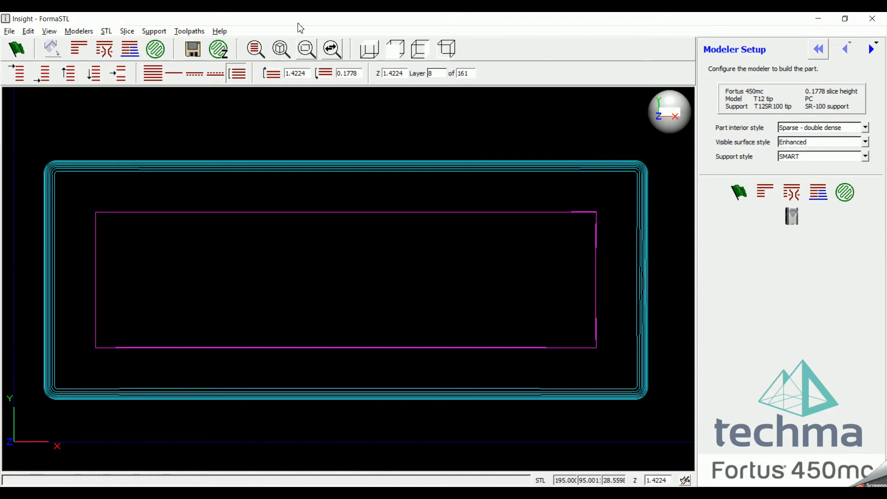
Step: Set the internal raster air gap to 0.0254 in the toolpath parameters and generate the toolpaths for the part
left_click(187, 32)
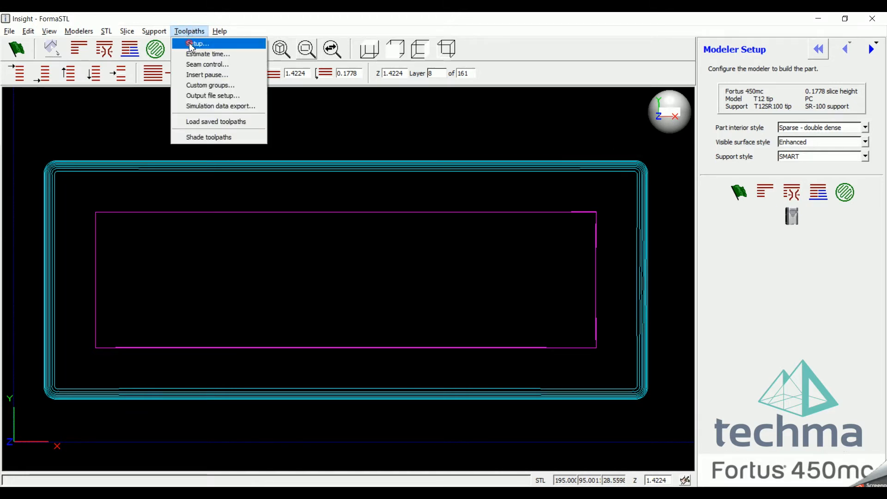
left_click(193, 44)
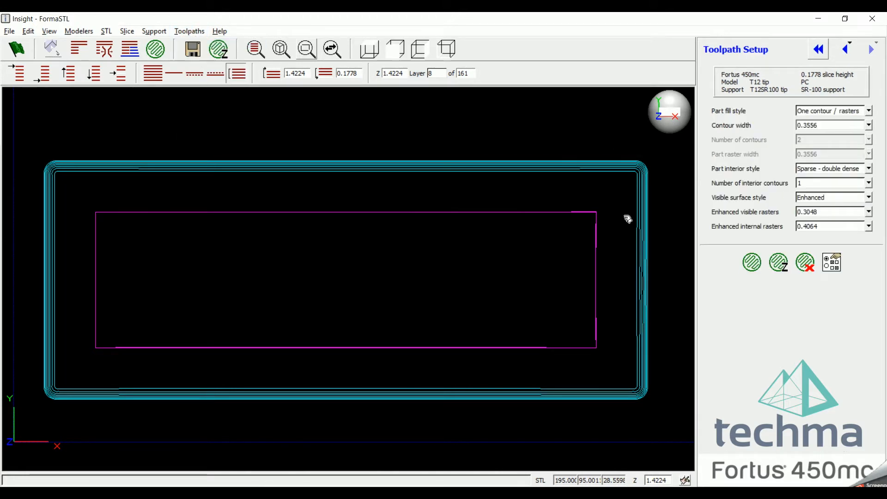
left_click(834, 268)
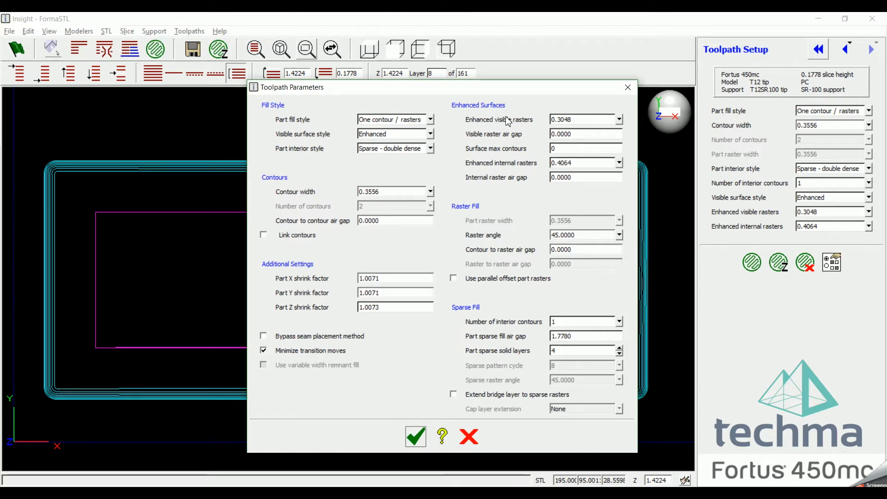
mouse_move(508, 122)
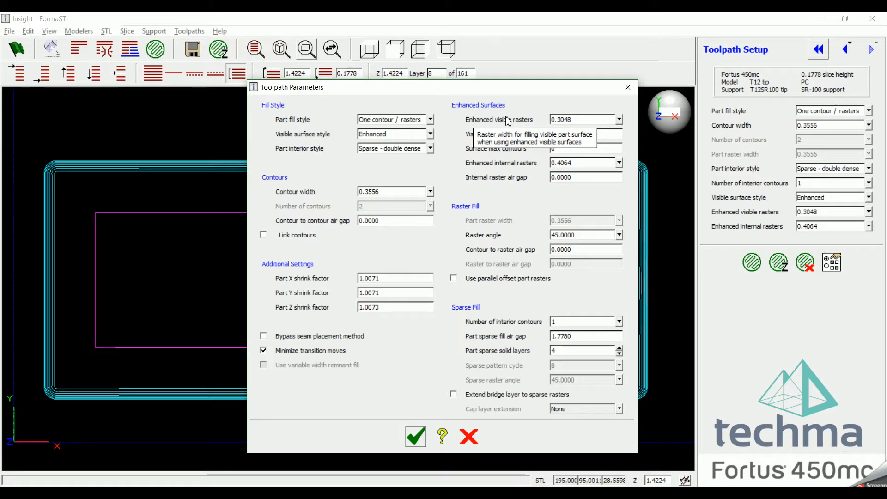
double_click(578, 178)
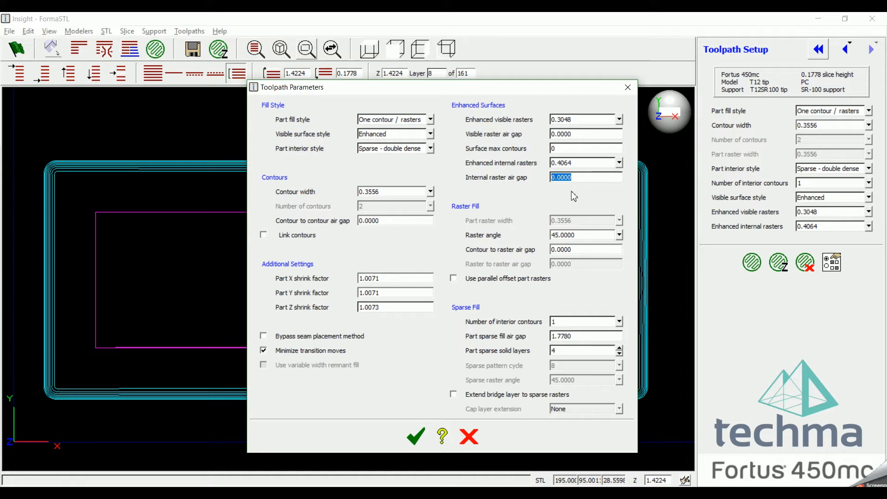
type(".0")
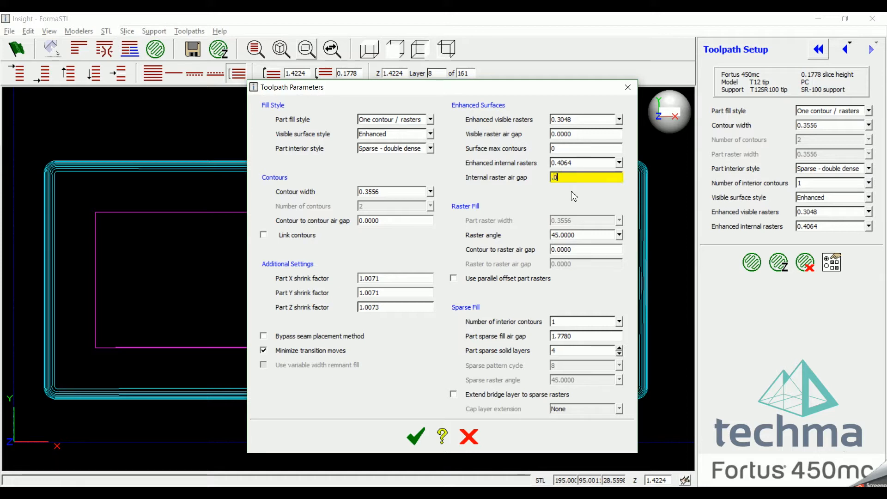
type("254")
left_click(415, 436)
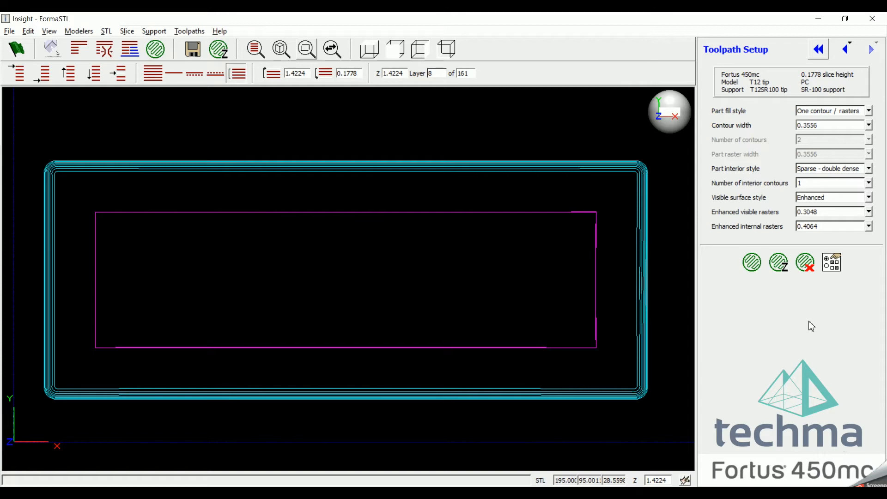
left_click(753, 263)
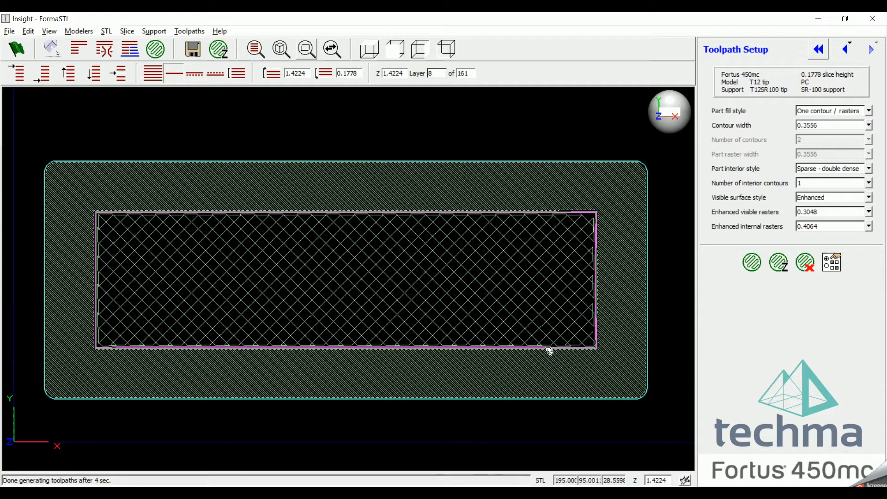
Step: Display layer 1 with shaded toolpaths and examine its outer solid rasters and inner sparse fill up close
double_click(434, 73)
type("1")
key("Tab")
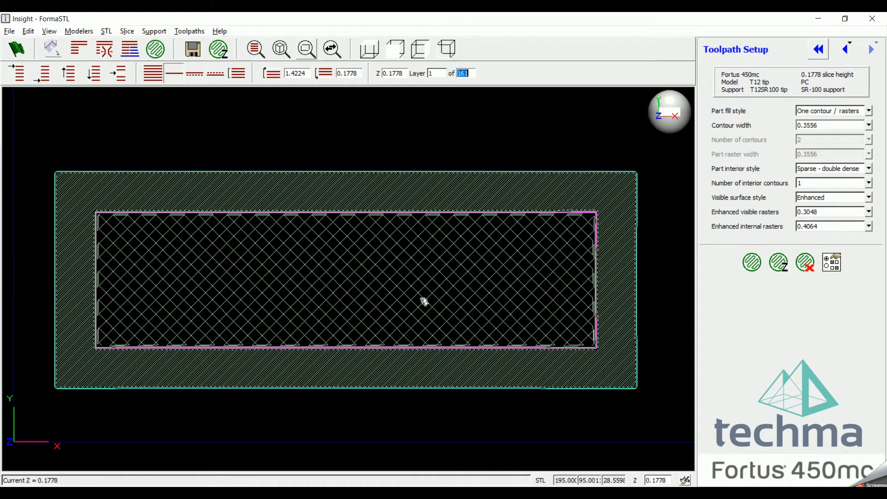
left_click(193, 31)
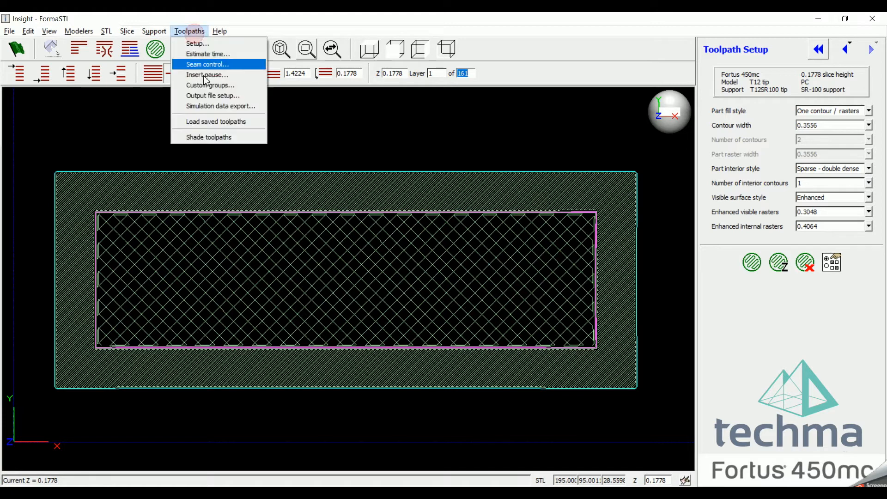
left_click(215, 137)
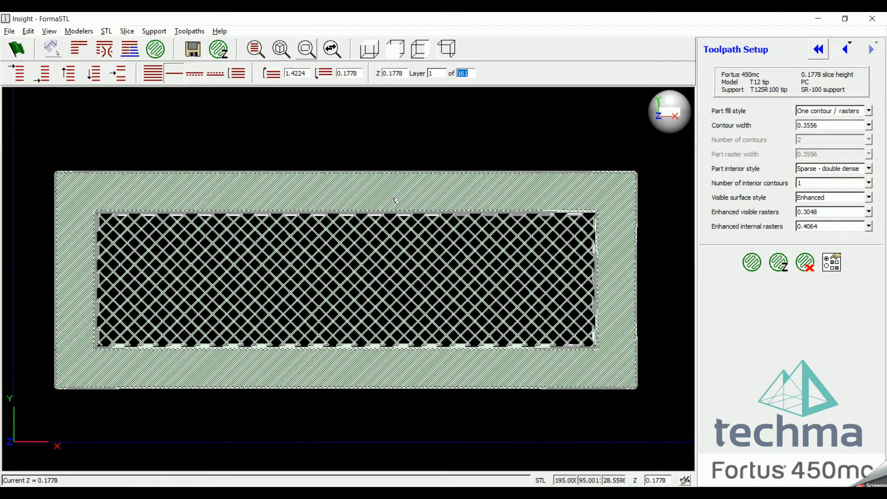
scroll(396, 200, "down", 1)
scroll(395, 200, "up", 5)
scroll(396, 200, "up", 4)
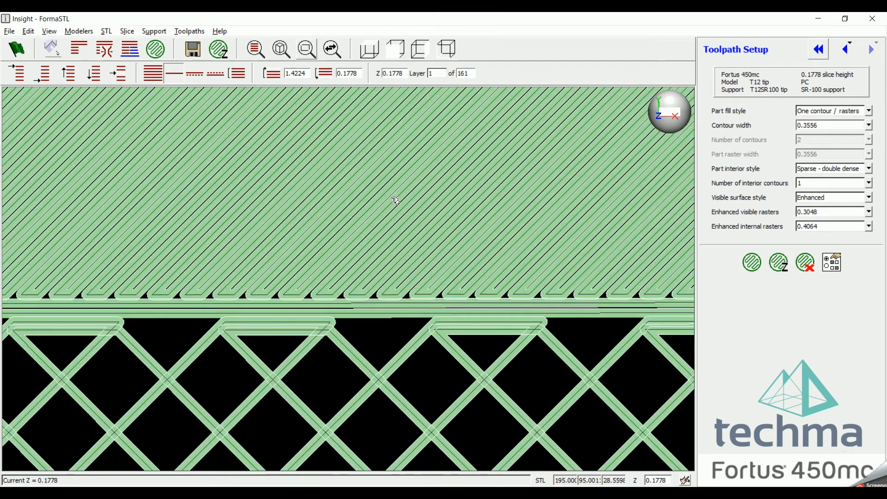
scroll(419, 200, "down", 6)
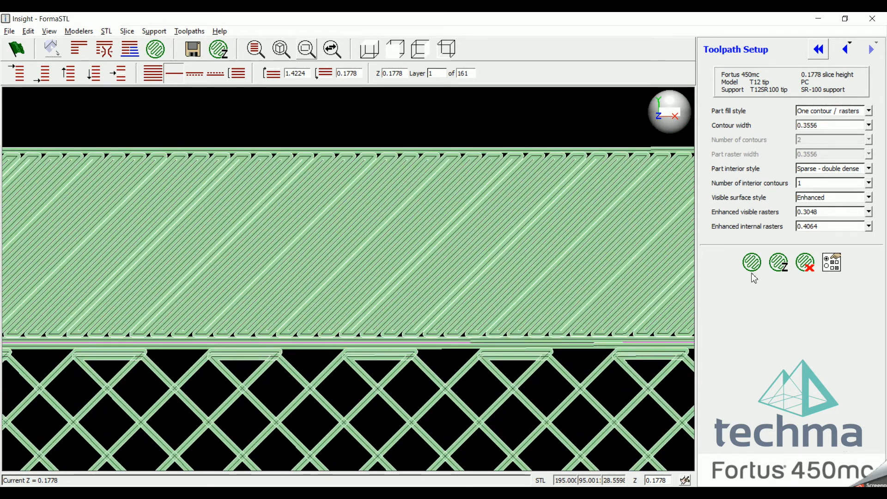
Step: Check the internal raster air gap in the toolpath parameters and inspect the gaps between layer 1's outer rasters
left_click(832, 261)
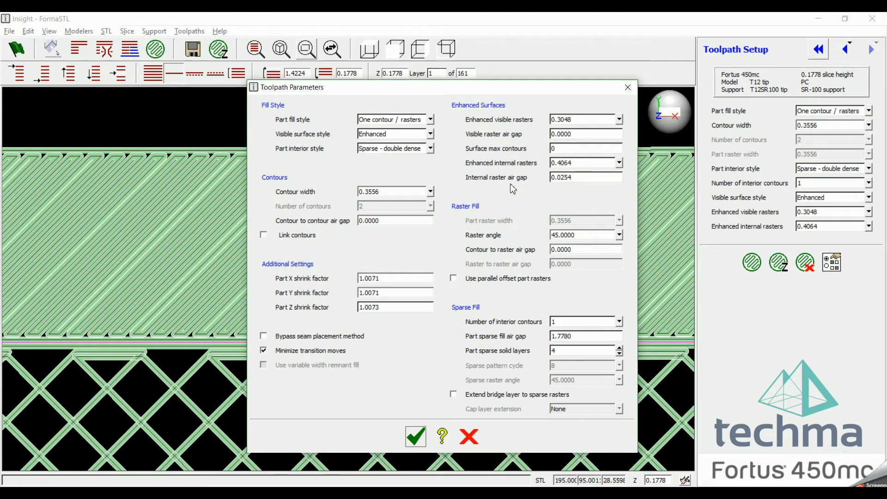
left_click(628, 87)
scroll(415, 260, "down", 3)
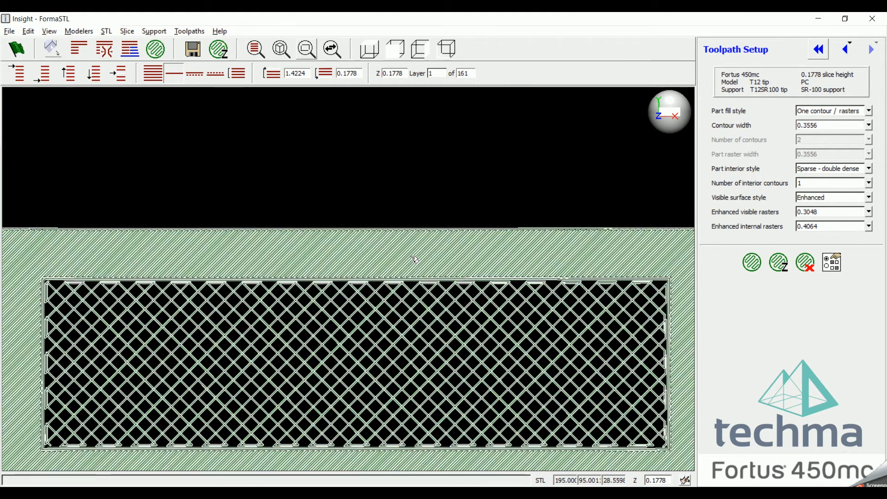
scroll(422, 257, "down", 3)
scroll(422, 257, "up", 10)
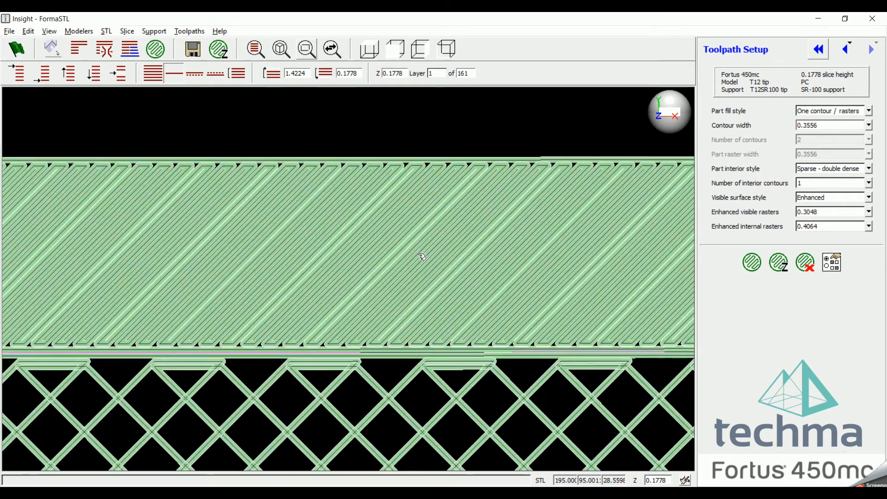
scroll(422, 256, "up", 5)
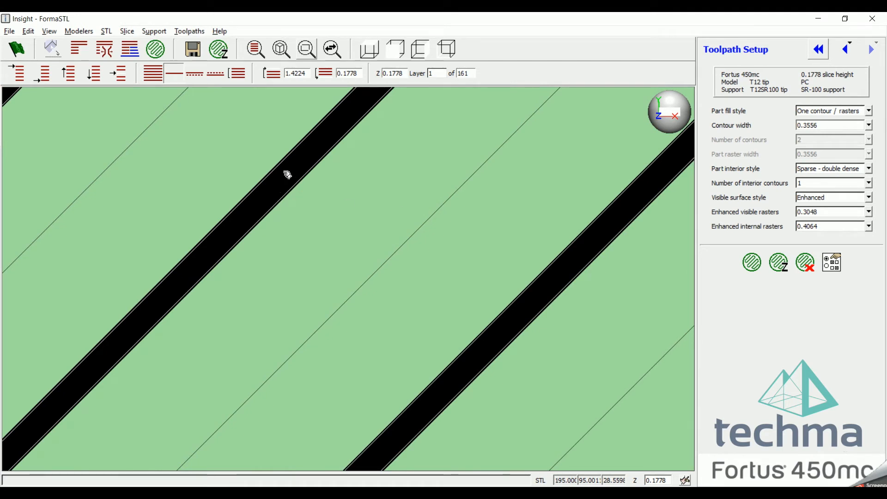
scroll(623, 290, "down", 3)
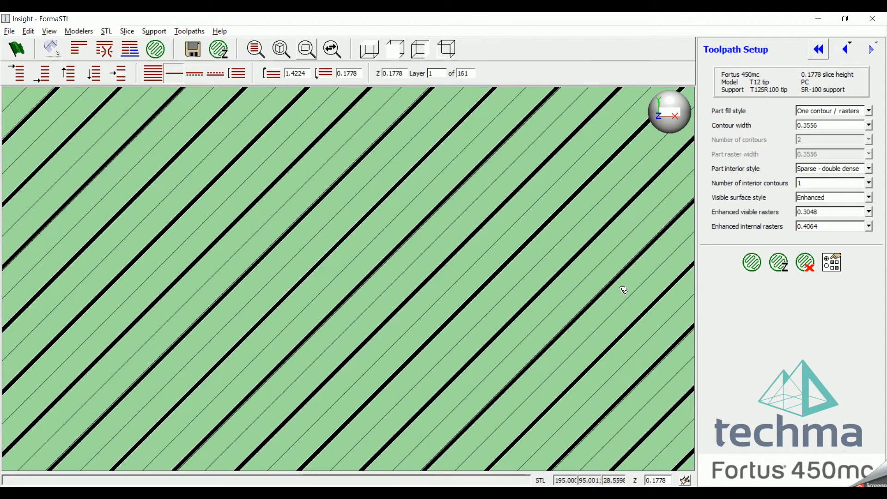
scroll(624, 291, "down", 2)
scroll(624, 290, "down", 5)
scroll(661, 303, "up", 4)
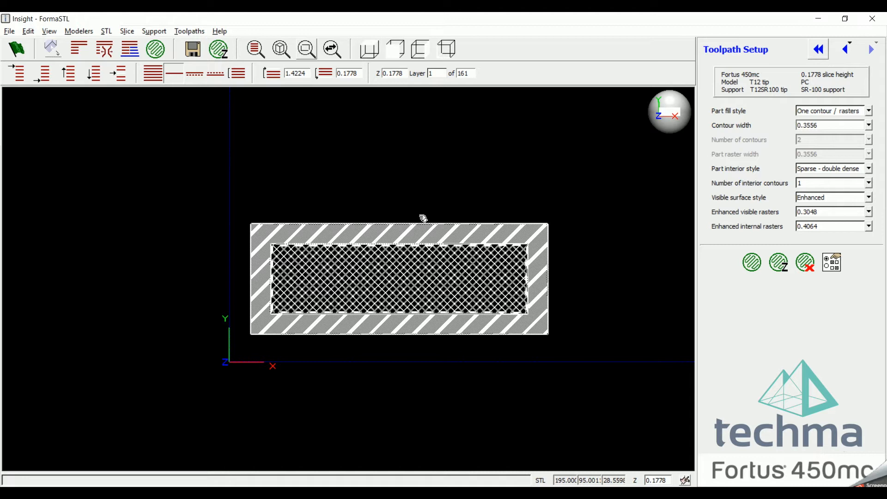
Step: View layer 1 isometrically, display all layers of the part, and look at them from above
left_click(447, 48)
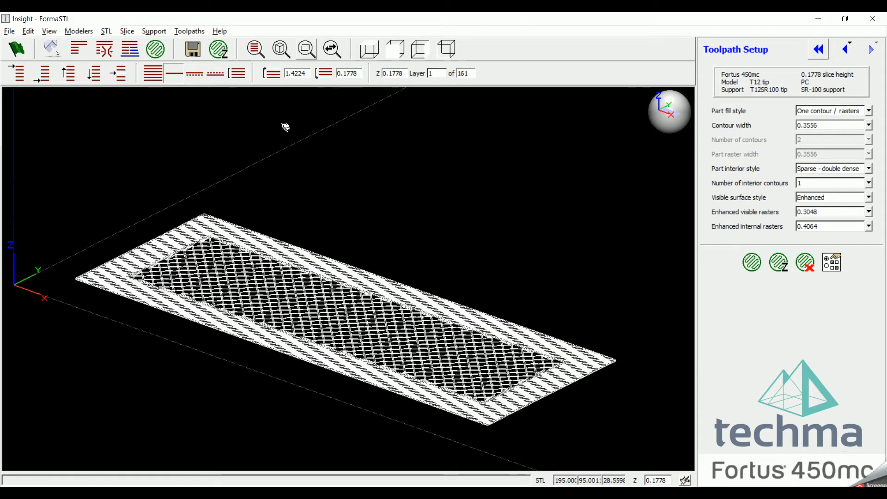
left_click(153, 75)
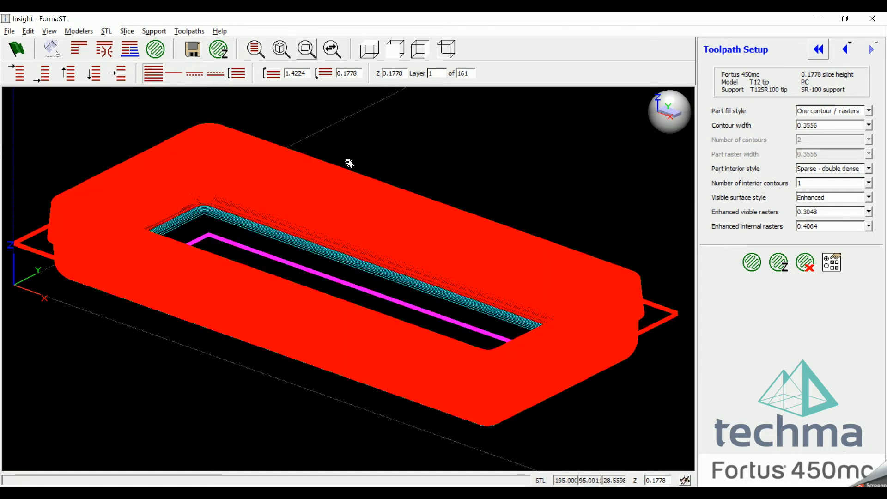
left_click(369, 49)
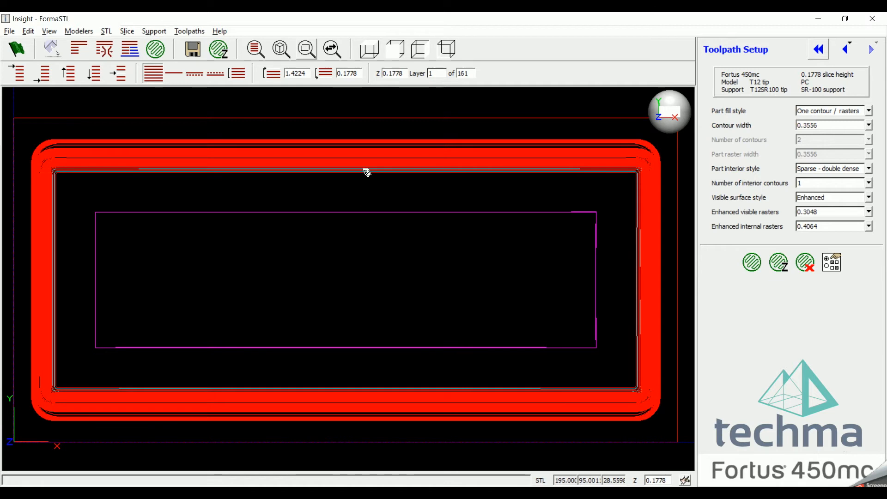
Step: Show the part's top layer, then step down through the upper layers and back to the top to examine their toolpaths
left_click(18, 73)
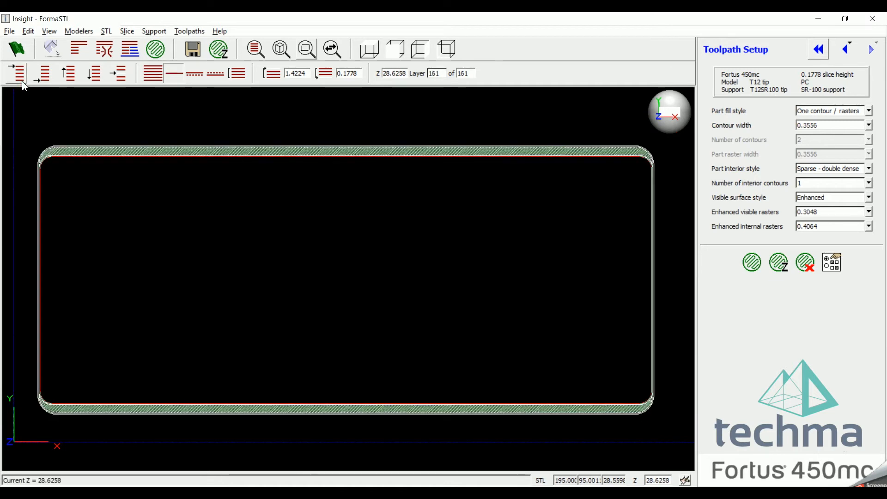
key("Down")
key("Down")
key("Down")
key("Down")
key("Down")
key("Down")
key("Down")
key("Down")
key("Down")
key("Down")
key("Down")
key("Down")
key("Down")
key("Down")
key("Down")
key("Down")
key("Down")
key("Down")
key("Down")
key("Down")
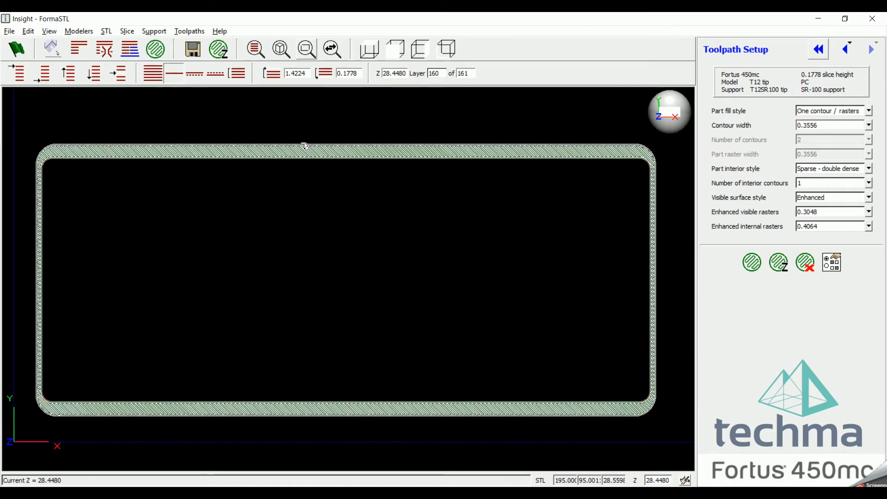
key("Up")
key("Up")
key("Up")
key("Up")
key("Up")
key("Up")
key("Up")
key("Up")
key("Up")
key("Up")
key("Up")
key("Up")
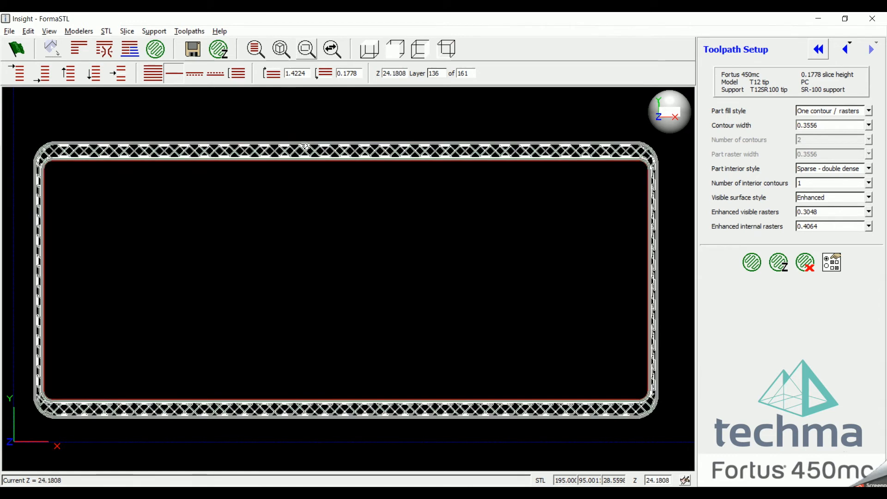
key("Up")
key("Up")
key("Up")
key("Up")
key("Up")
key("Up")
key("Up")
key("Up")
key("Up")
key("Up")
key("Up")
key("Up")
key("Up")
key("Up")
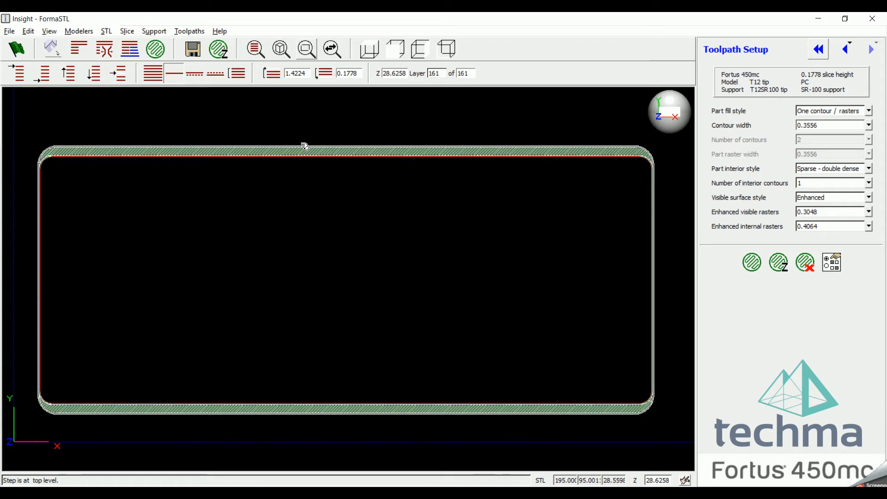
Step: Step through the layers from the top down to layer 1 and back up to layer 5, examining the fill pattern
key("Down")
key("Down")
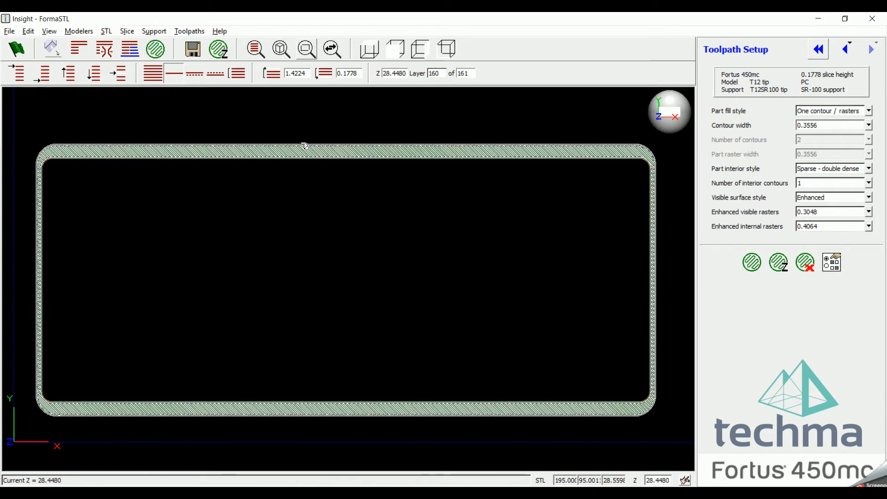
key("Down")
key("Down")
key("Down")
key("Down")
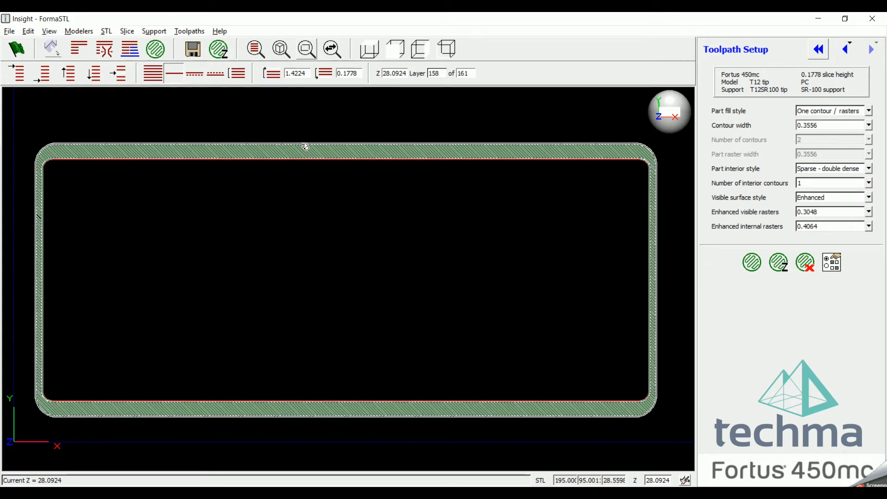
key("Down")
key("Down")
key("Down")
key("Down")
key("Down")
key("Down")
key("Down")
key("Down")
key("Down")
key("Down")
key("Down")
key("Down")
key("Down")
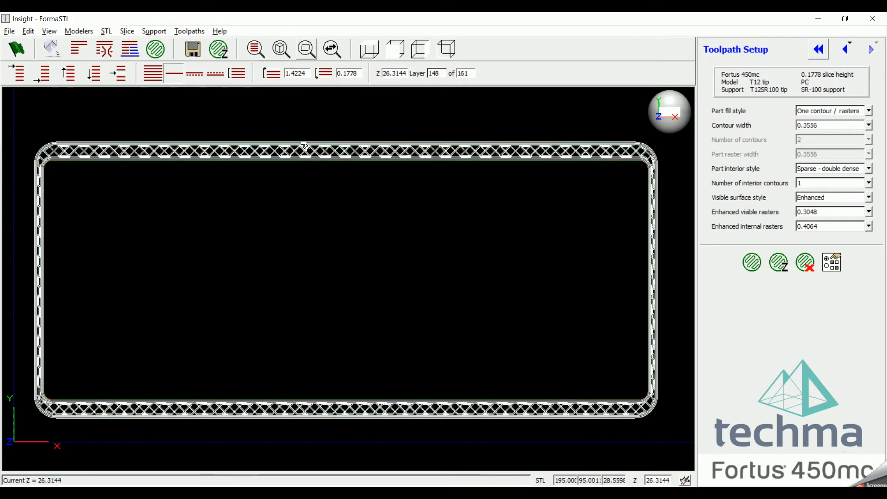
key("Down")
key("Down")
key("Down")
key("Down")
key("Down")
key("Down")
key("Down")
key("Down")
key("Down")
key("Down")
key("Down")
key("Down")
key("Down")
key("Down")
key("Down")
key("Down")
key("Down")
key("Down")
key("Down")
key("Down")
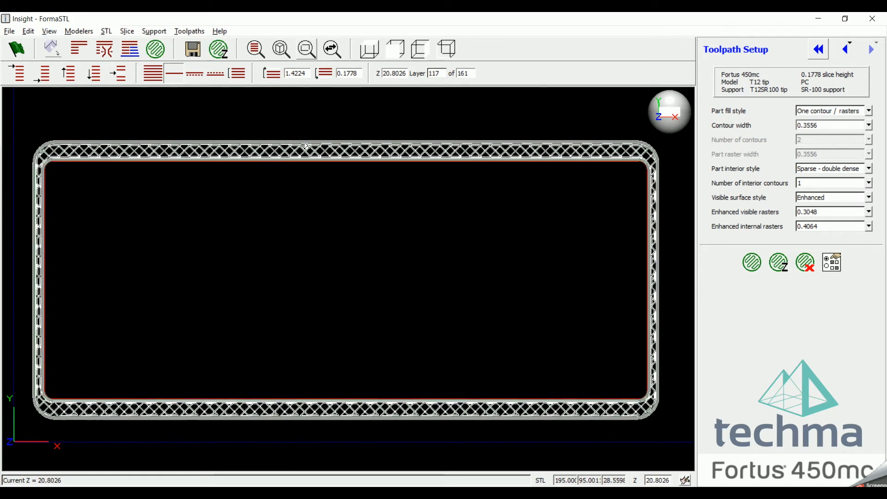
key("Down")
key("Down")
key("Down")
key("Down")
key("Down")
key("Down")
key("Down")
key("Down")
key("Down")
key("Down")
key("Down")
key("Down")
key("Down")
key("Down")
key("Down")
key("Down")
key("Down")
key("Down")
key("Down")
key("Down")
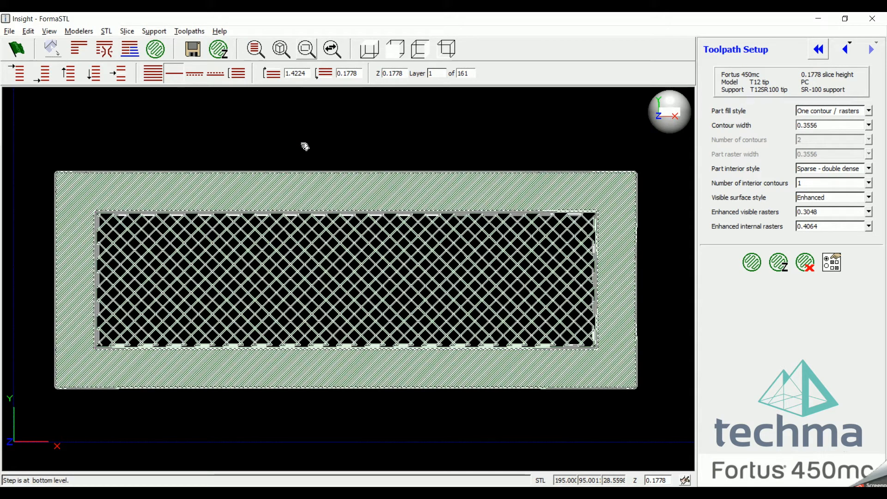
key("Up")
key("Up")
key("Up")
key("Up")
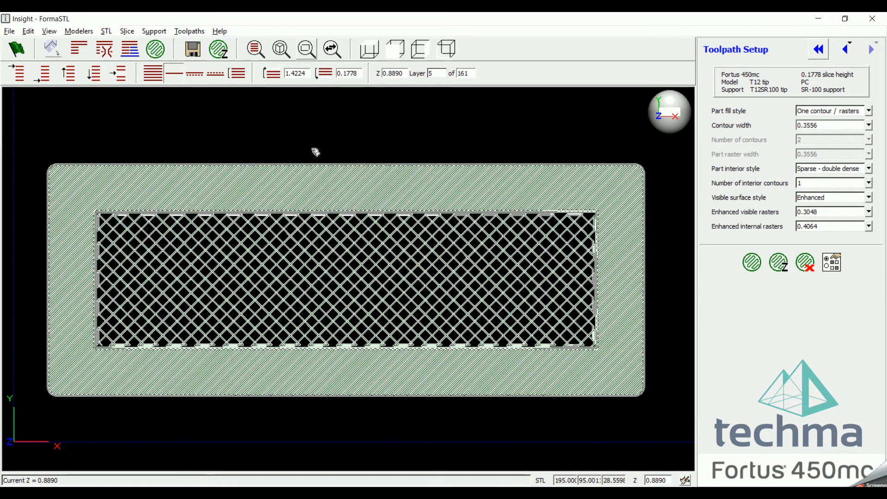
Step: Generate the supports from the modeler setup, accepting deletion of the existing toolpaths
scroll(460, 110, "up", 1)
left_click(819, 49)
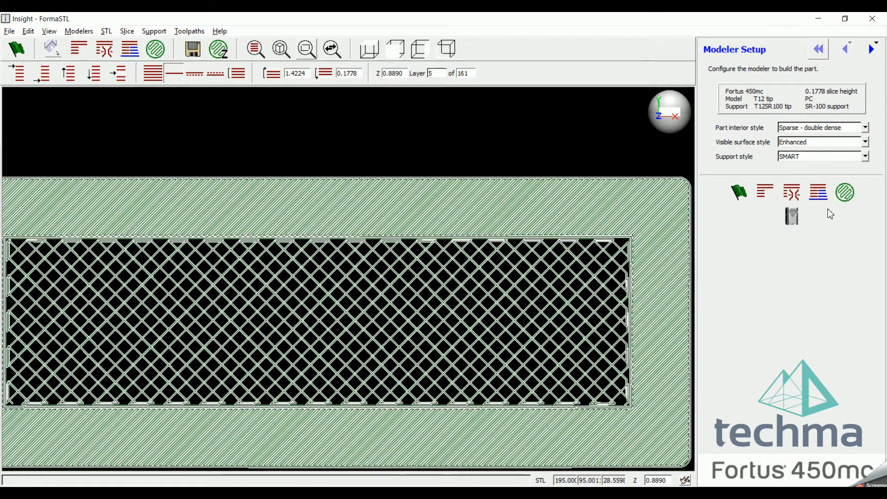
left_click(818, 198)
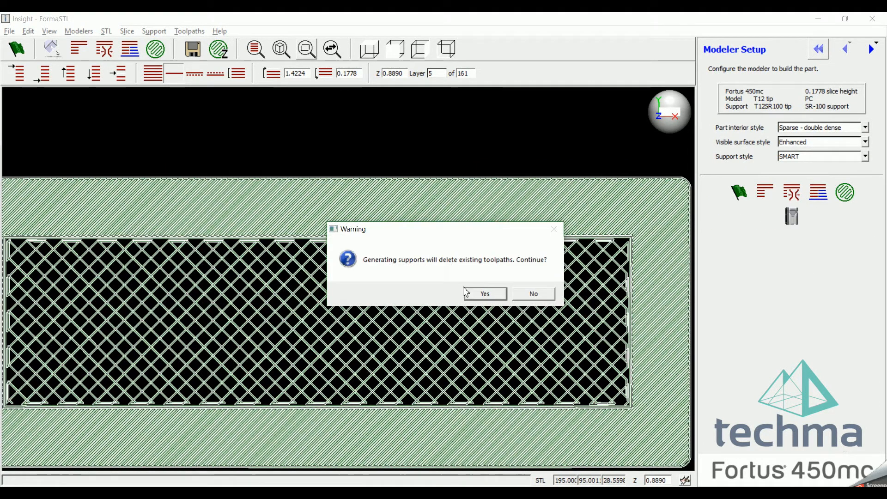
left_click(485, 294)
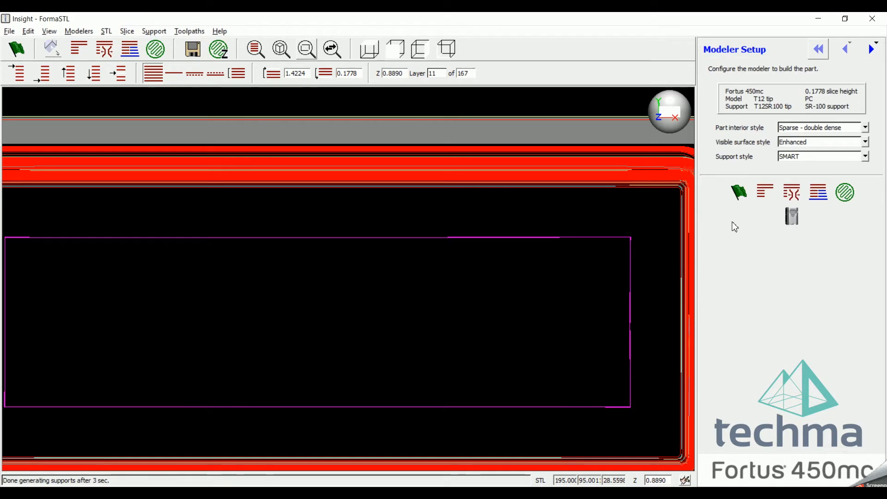
Step: Generate the toolpaths for the part and its supports from the modeler setup
left_click(847, 197)
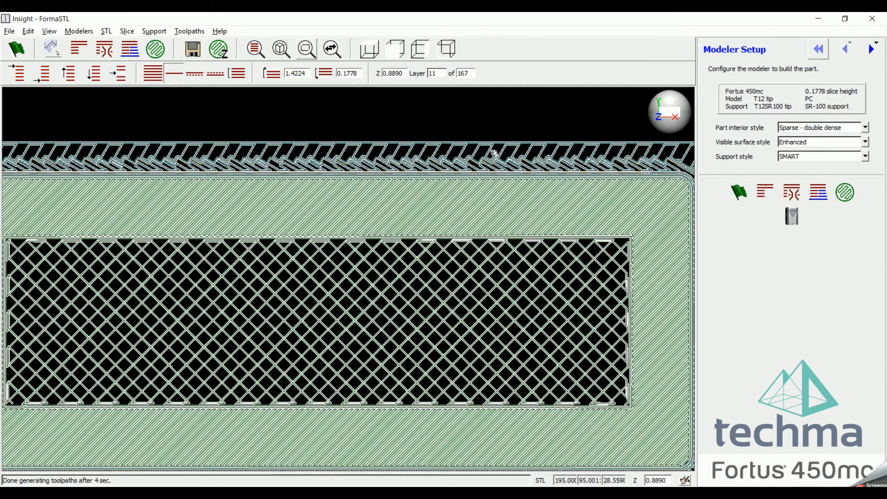
Step: Step up through the lower layers from layer 4 to layer 19 to examine their toolpaths, and view layer 19 isometrically
left_click(446, 48)
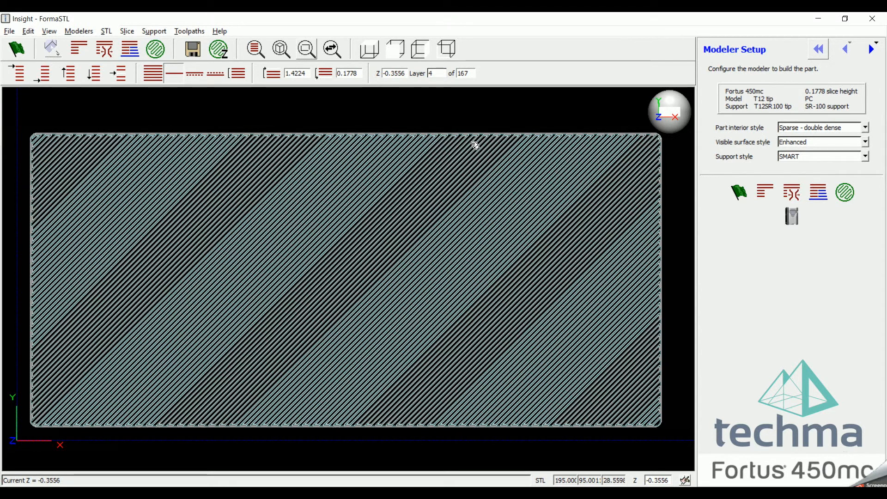
key("Up")
key("Up")
key("Up")
key("Up")
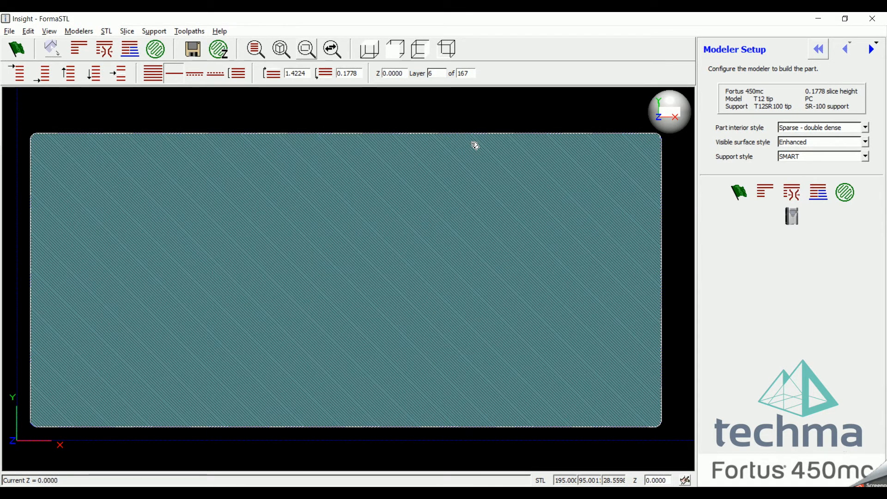
key("Up")
key("Up")
key("Up")
key("Up")
key("Up")
key("Up")
key("Up")
key("Up")
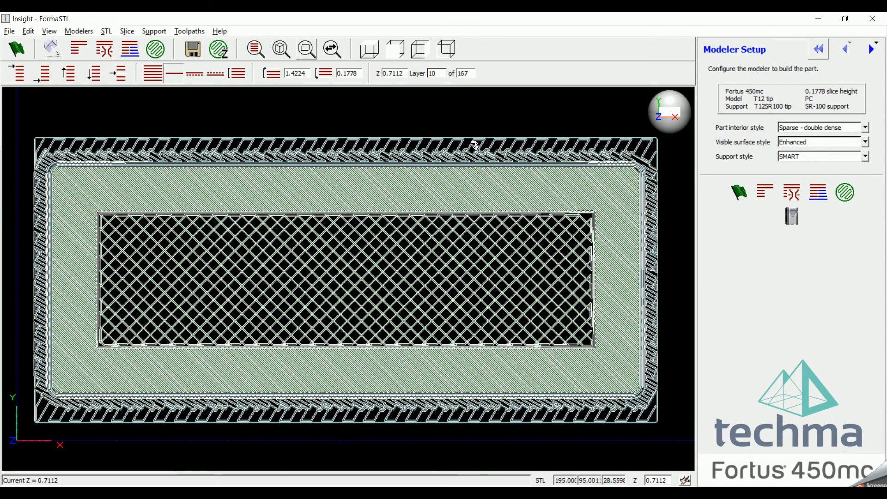
key("Up")
key("Up")
key("Up")
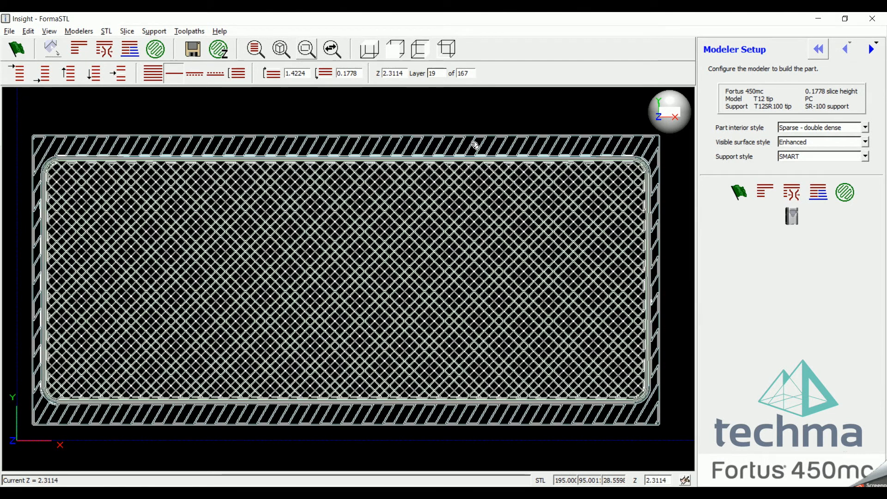
left_click(446, 48)
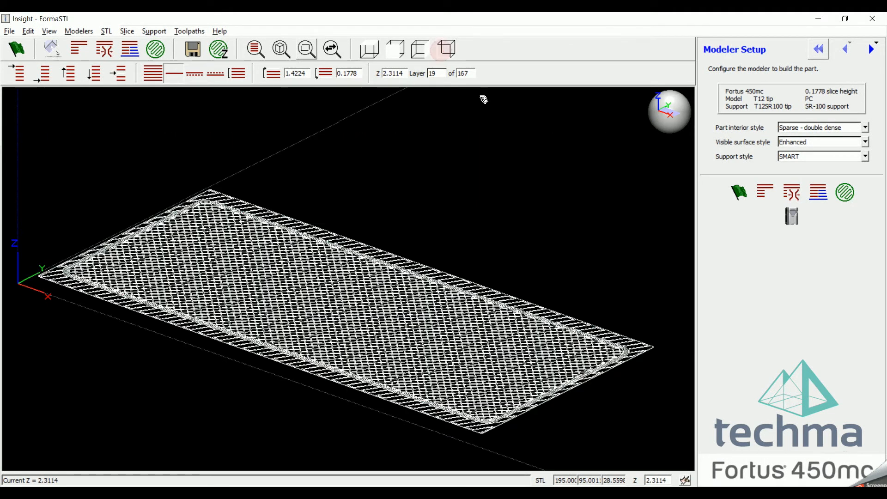